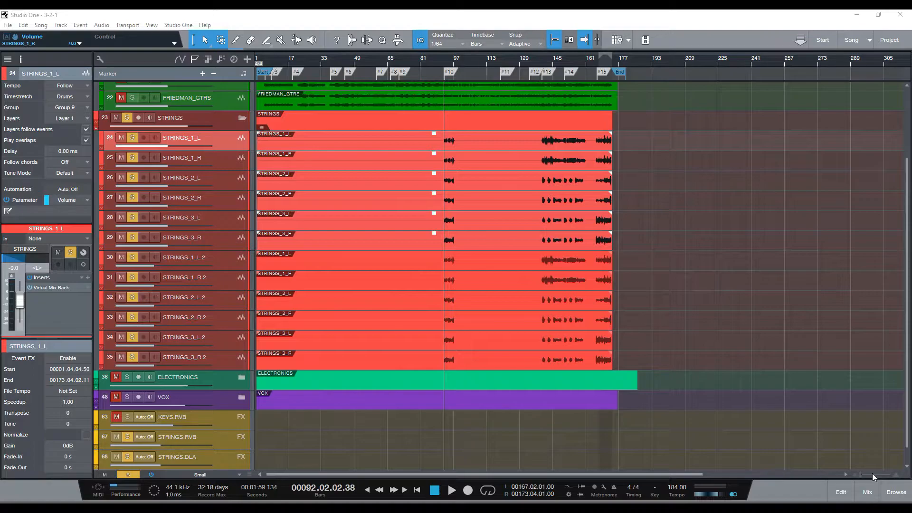
# Step: Zoom the timeline in around marker #10 and play the strings passage from there
pyautogui.click(456, 144)
pyautogui.press('e')
pyautogui.press('e')
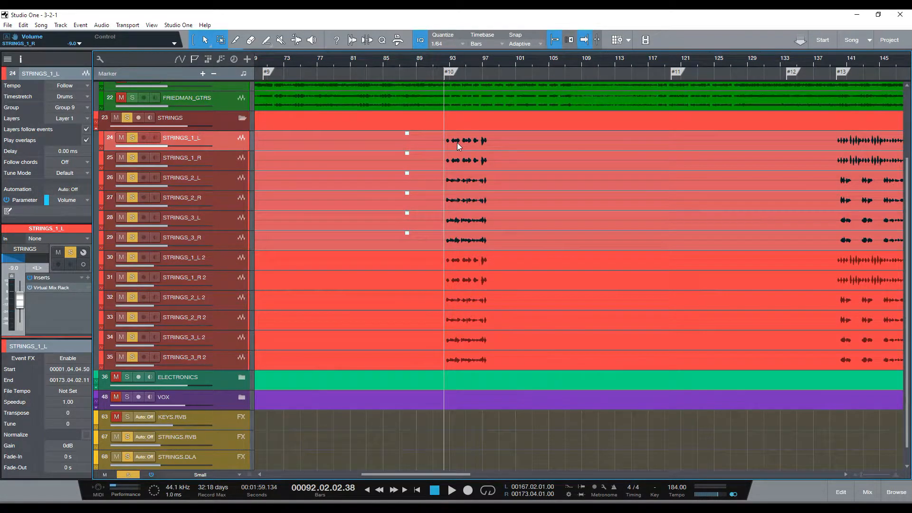
pyautogui.press('space')
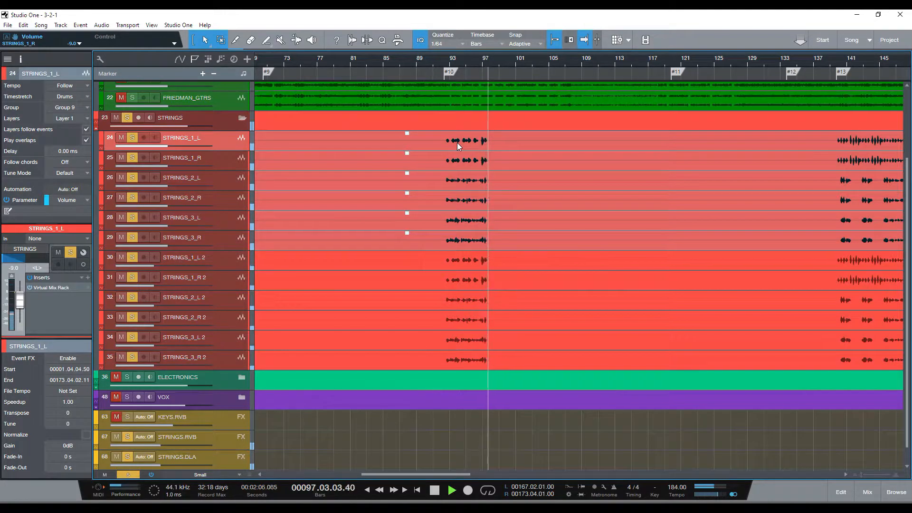
pyautogui.press('space')
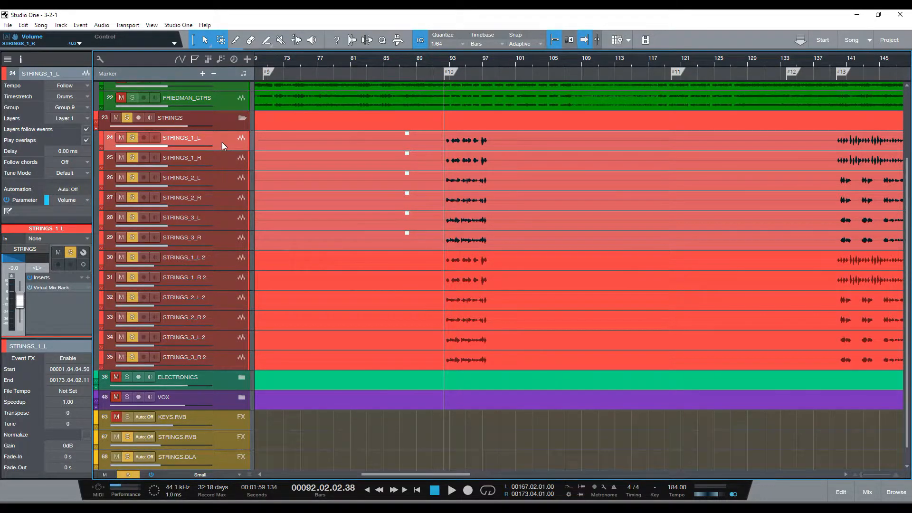
# Step: Solo only the six tracks from STRINGS_1_L to STRINGS_3_R, leaving the duplicate strings tracks unsoloed
pyautogui.keyDown('ctrl'); pyautogui.click(136, 138); pyautogui.keyUp('ctrl')
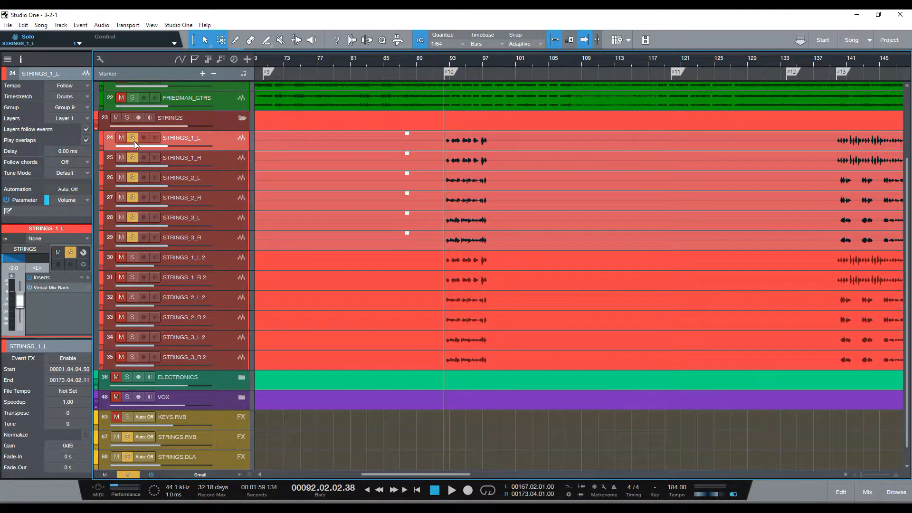
pyautogui.click(134, 139)
pyautogui.moveTo(134, 144)
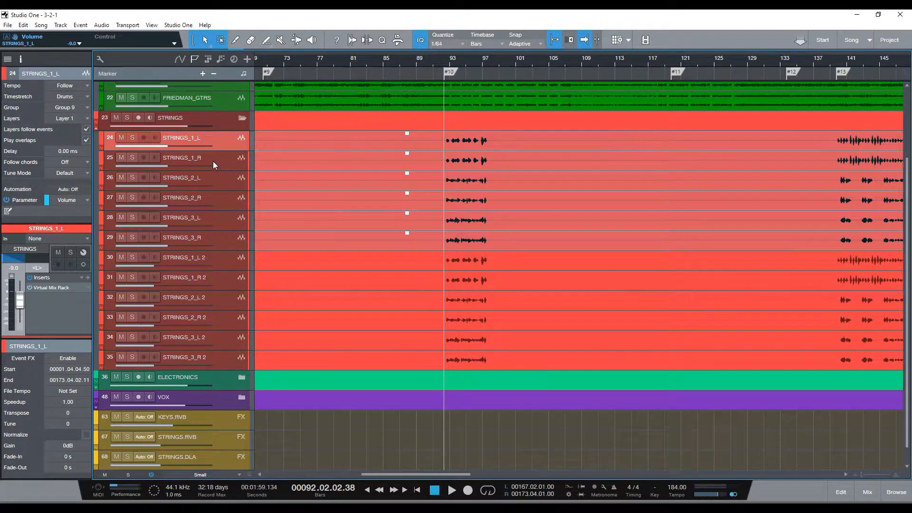
pyautogui.click(134, 137)
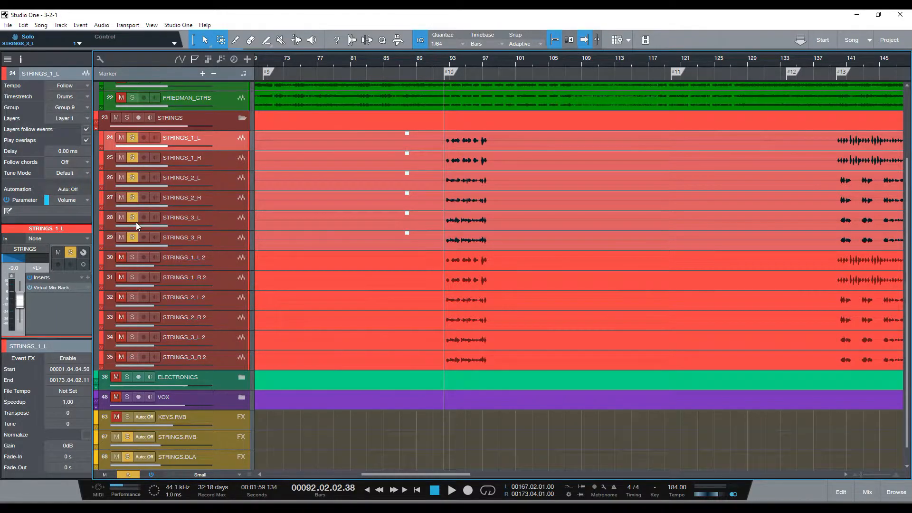
# Step: Dissolve the group containing the six tracks from STRINGS_1_L to STRINGS_3_R without creating a new one
pyautogui.keyDown('shift'); pyautogui.click(227, 243); pyautogui.keyUp('shift')
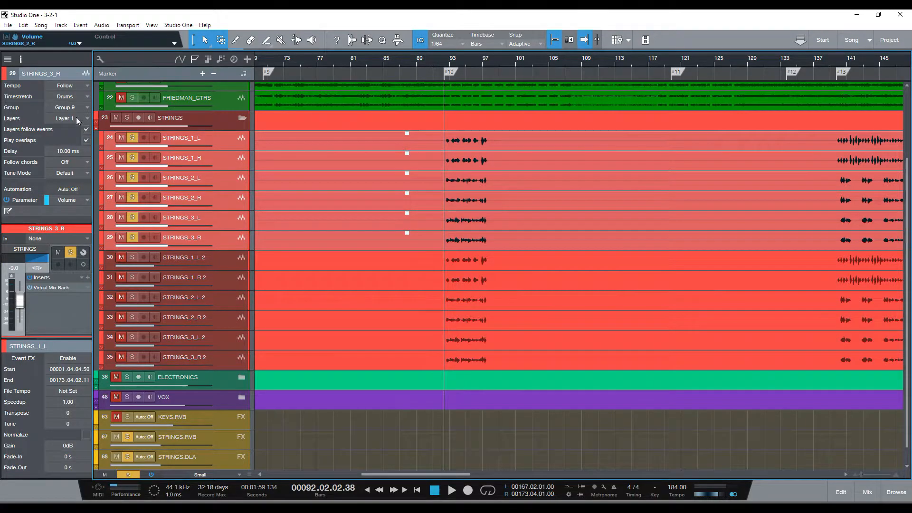
pyautogui.hotkey('ctrl', 'g')
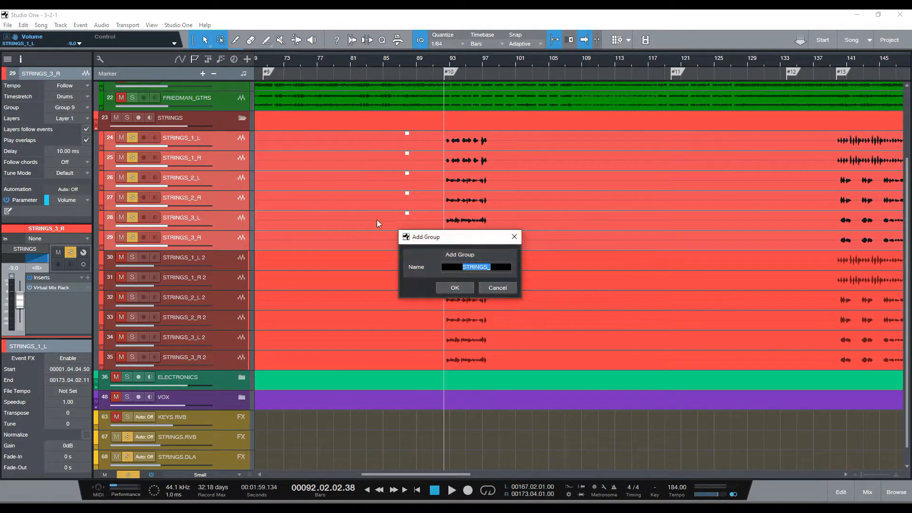
pyautogui.click(505, 289)
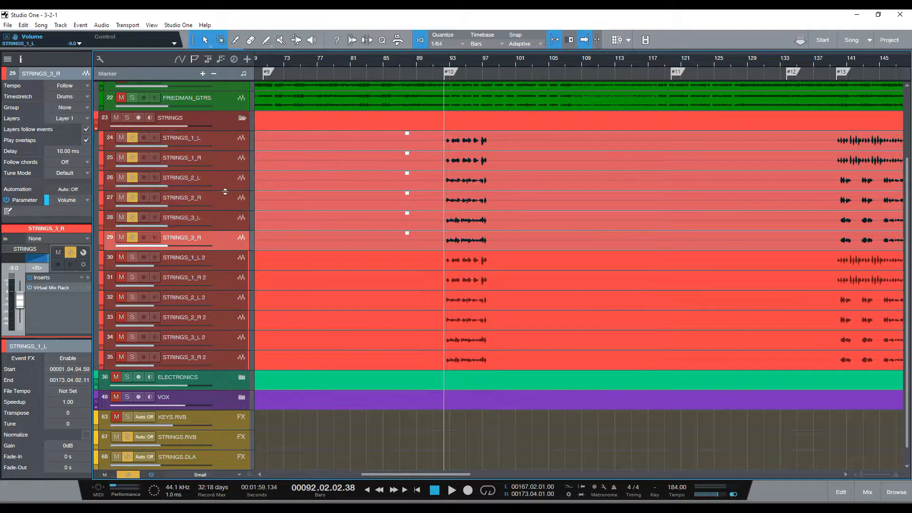
pyautogui.click(219, 142)
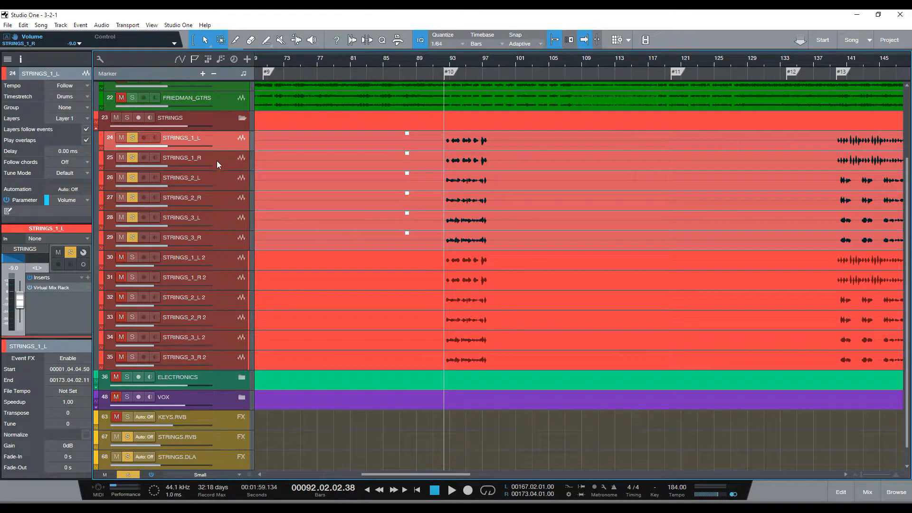
# Step: Clear the strings solos and solo only STRINGS_1_L, STRINGS_2_L and STRINGS_3_L
pyautogui.moveTo(132, 138); pyautogui.dragTo(132, 237)
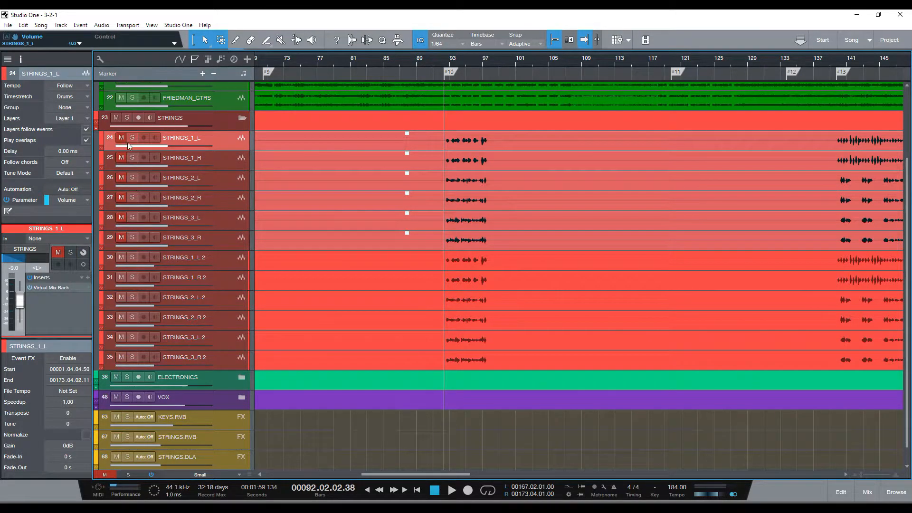
pyautogui.click(128, 140)
pyautogui.click(132, 217)
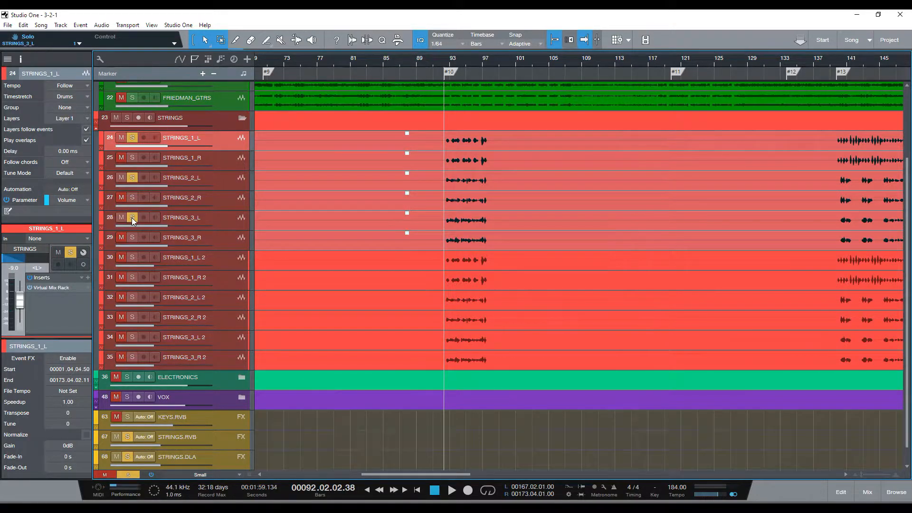
# Step: Play the passage at marker #10 with STRINGS_1_L, STRINGS_2_L and STRINGS_3_L panned to center in the mixer
pyautogui.press('space')
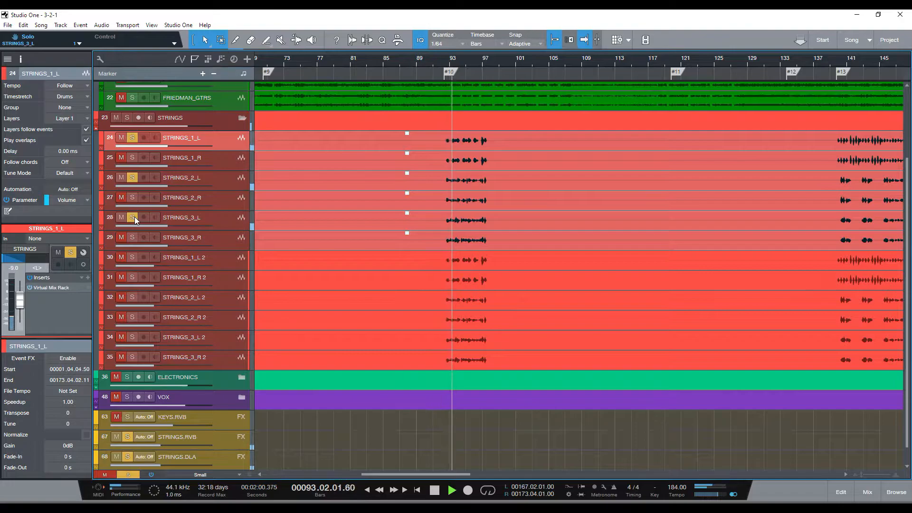
pyautogui.press('F3')
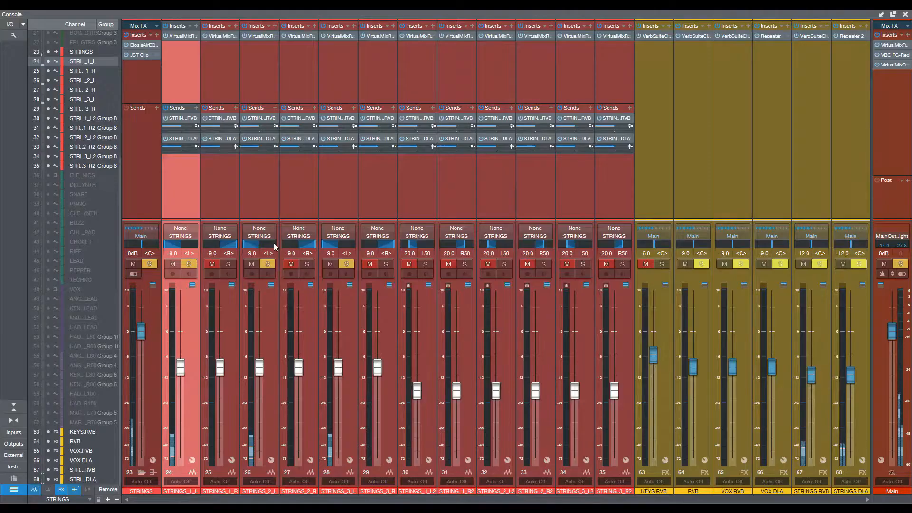
pyautogui.keyDown('shift'); pyautogui.click(605, 178); pyautogui.keyUp('shift')
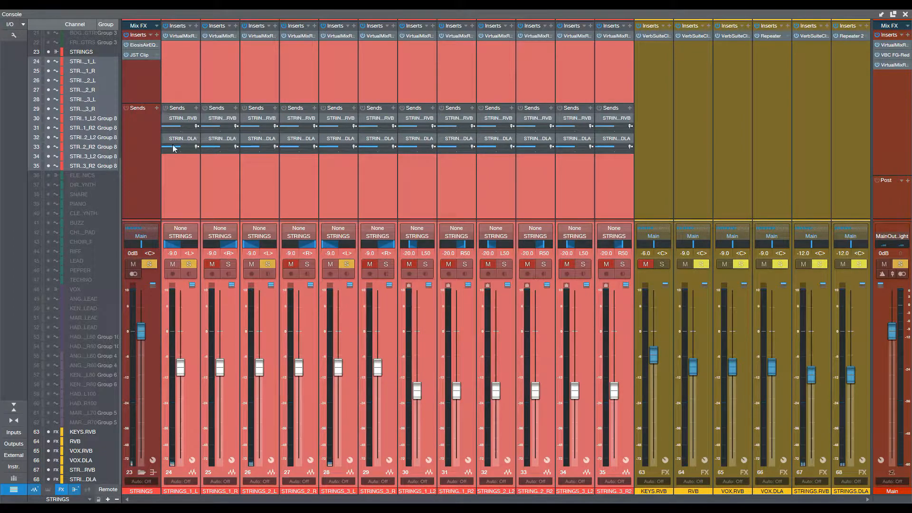
pyautogui.keyDown('alt'); pyautogui.click(185, 245); pyautogui.keyUp('alt')
pyautogui.keyDown('alt'); pyautogui.click(259, 245); pyautogui.keyUp('alt')
pyautogui.keyDown('alt'); pyautogui.click(342, 246); pyautogui.keyUp('alt')
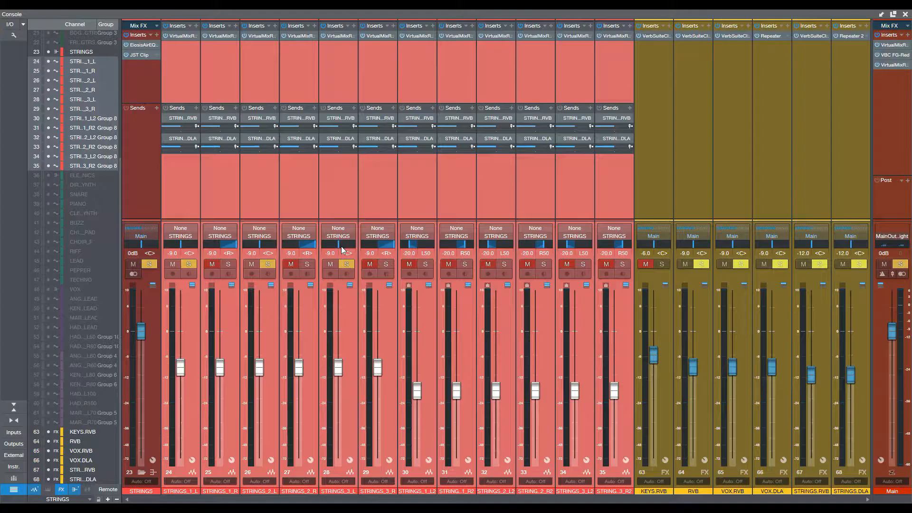
pyautogui.press('F3')
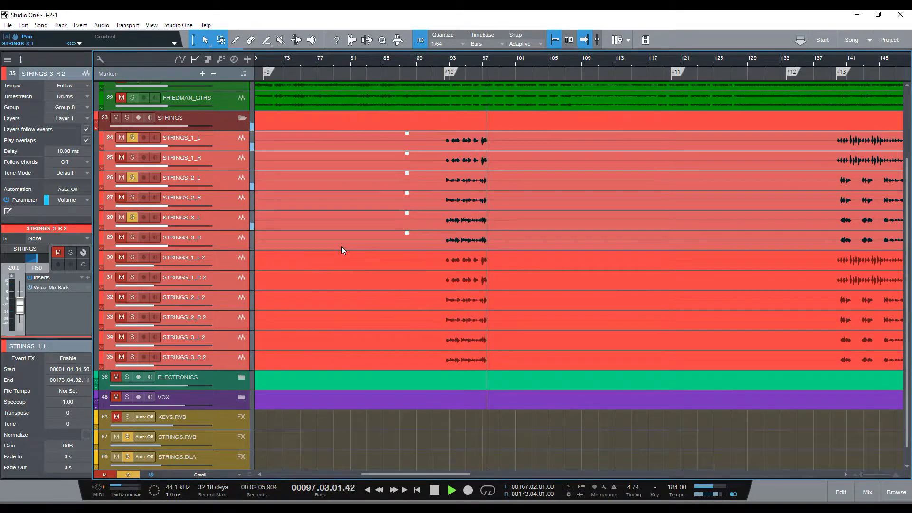
pyautogui.press('space')
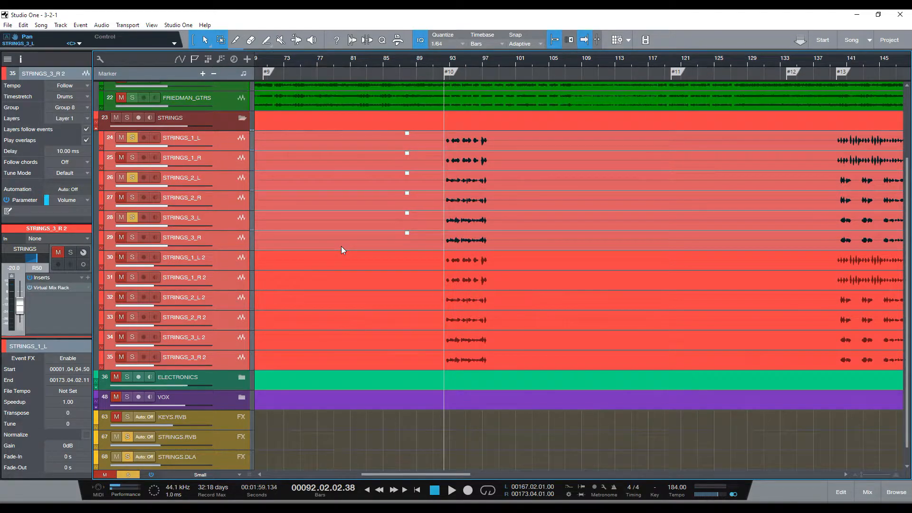
# Step: Pan STRINGS_1_L, STRINGS_2_L and STRINGS_3_L hard left again in the mixer
pyautogui.press('F3')
pyautogui.moveTo(179, 247); pyautogui.dragTo(147, 251)
pyautogui.moveTo(259, 245); pyautogui.dragTo(238, 248)
pyautogui.moveTo(334, 248); pyautogui.dragTo(311, 250)
pyautogui.press('F3')
# Step: Group the six tracks from STRINGS_1_L to STRINGS_3_R under the name STRINGS_
pyautogui.click(227, 141)
pyautogui.click(235, 243)
pyautogui.keyDown('shift'); pyautogui.click(227, 143); pyautogui.keyUp('shift')
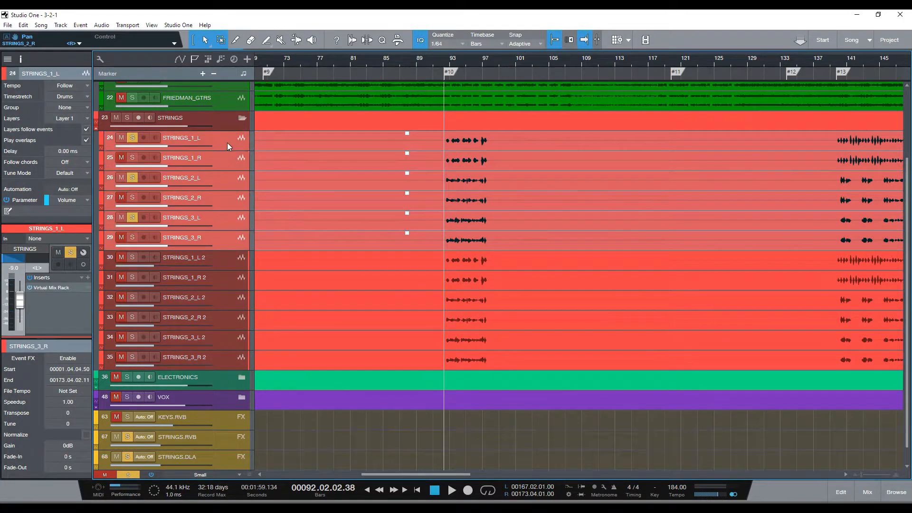
pyautogui.hotkey('ctrl', 'g')
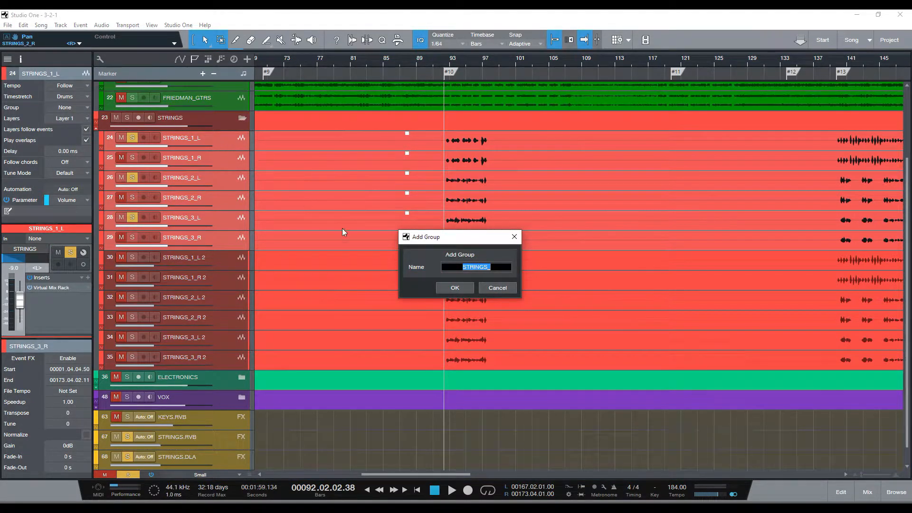
pyautogui.click(464, 289)
# Step: Select the STRINGS_3_R event and solo all six tracks of the STRINGS_ group
pyautogui.click(232, 261)
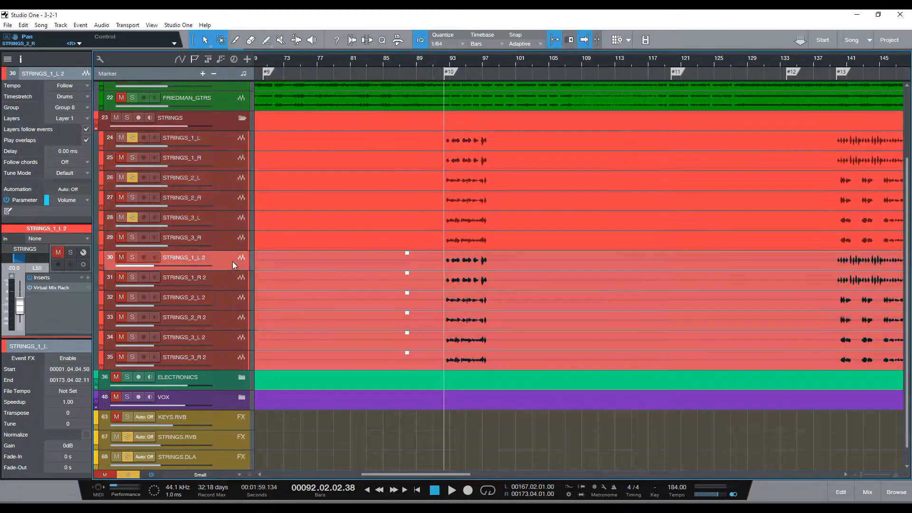
pyautogui.click(291, 241)
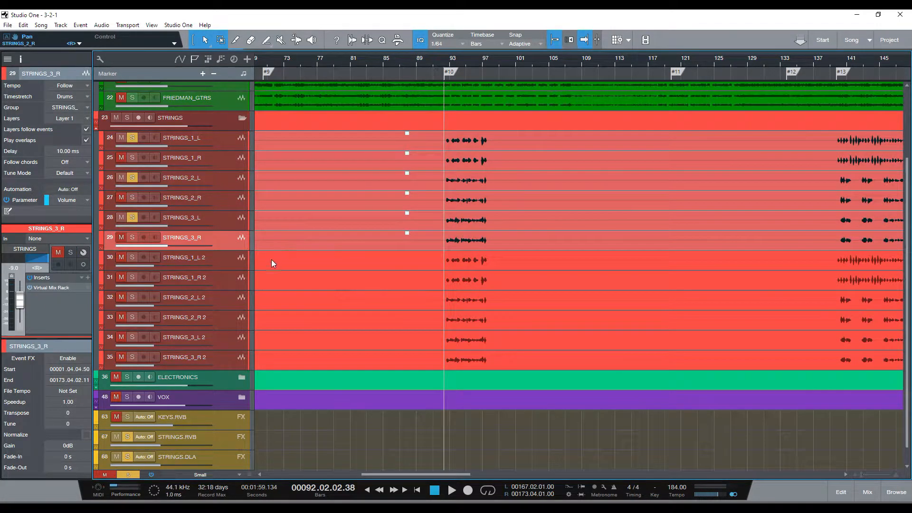
pyautogui.click(132, 137)
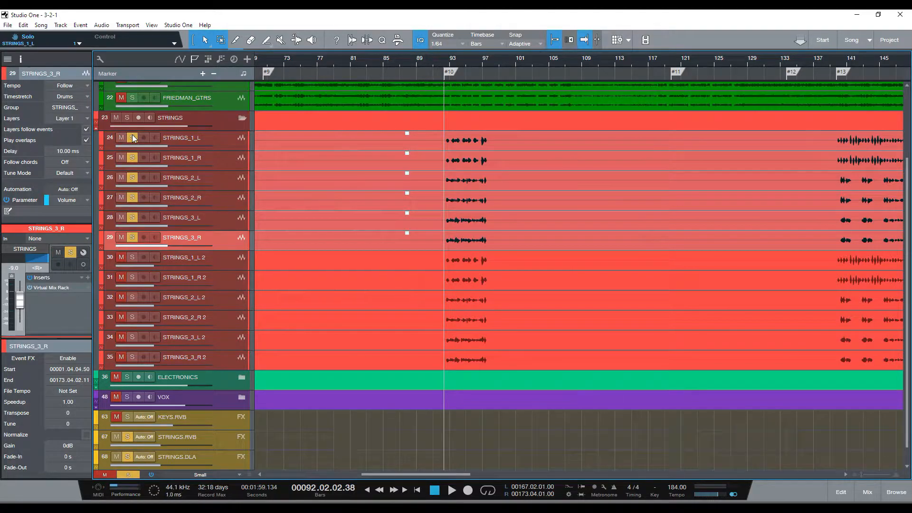
# Step: Compare the settings of STRINGS_1_L and STRINGS_1_R, selecting each track in turn
pyautogui.click(228, 161)
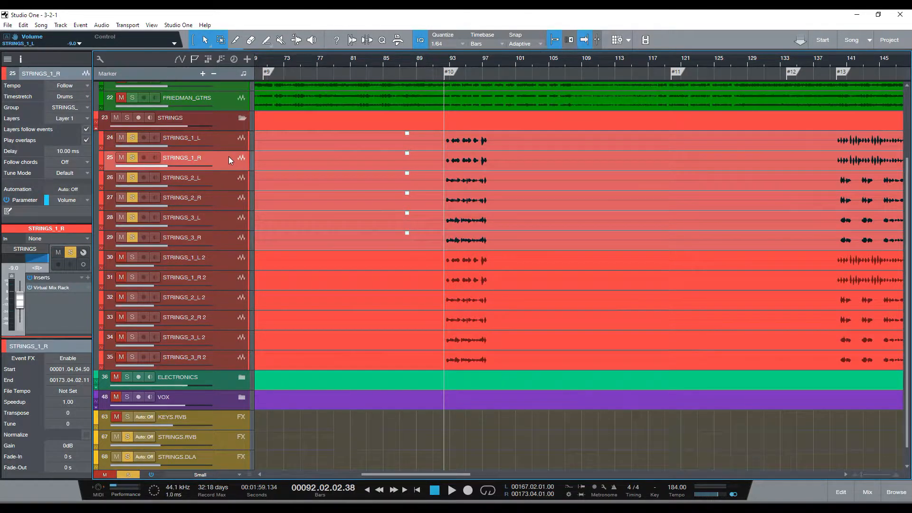
pyautogui.click(301, 143)
pyautogui.click(232, 162)
pyautogui.click(231, 143)
pyautogui.click(232, 162)
pyautogui.click(226, 141)
pyautogui.click(227, 158)
pyautogui.click(230, 141)
pyautogui.click(229, 159)
# Step: Check the track delay of each left and right track from STRINGS_1_L through STRINGS_3_R
pyautogui.click(224, 181)
pyautogui.click(221, 198)
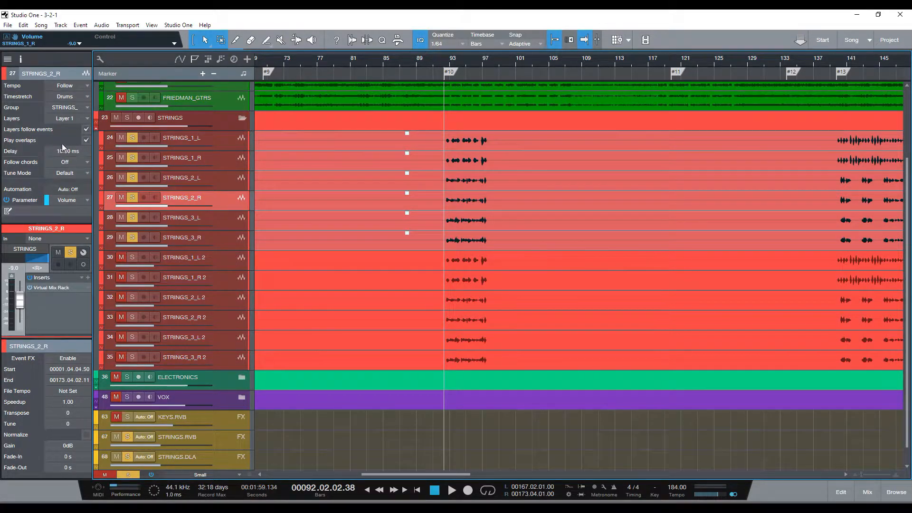
pyautogui.click(225, 148)
pyautogui.click(187, 158)
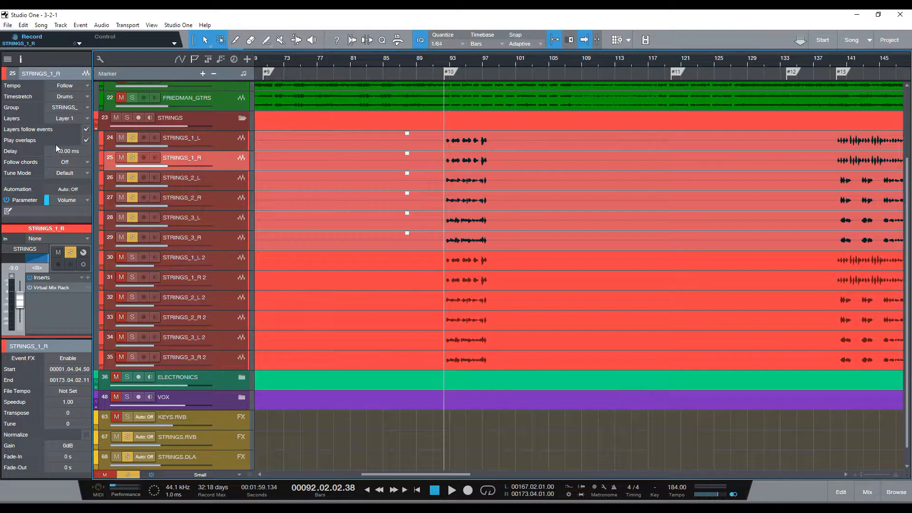
pyautogui.click(212, 179)
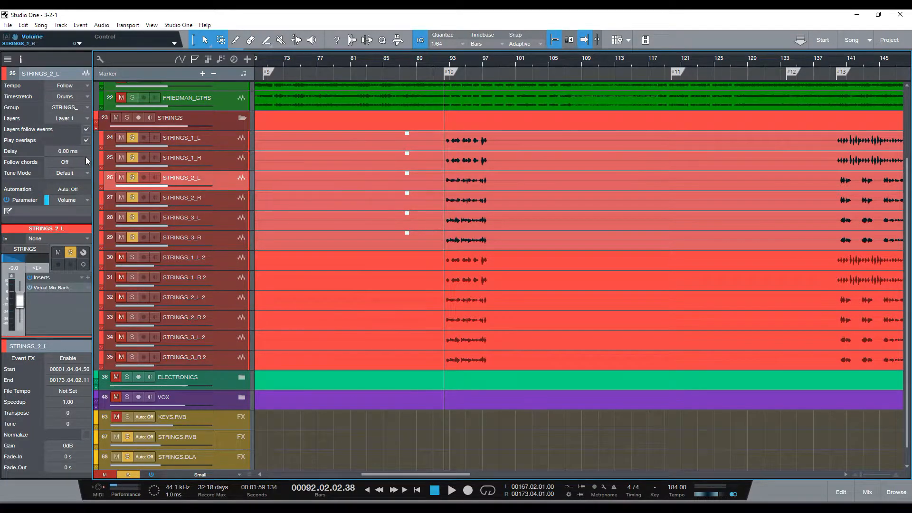
pyautogui.click(227, 200)
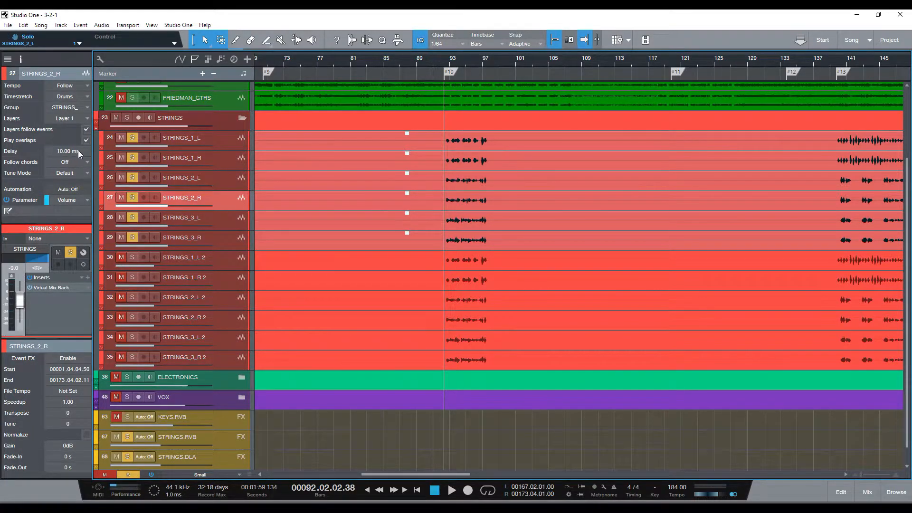
pyautogui.click(223, 221)
pyautogui.click(228, 240)
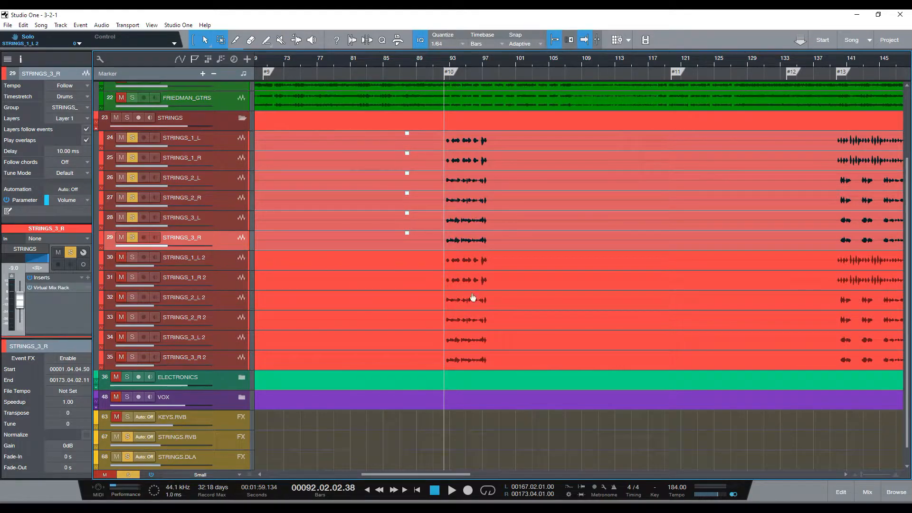
# Step: Compare the level, pan and delay of tracks STRINGS_1_L 2 through STRINGS_3_L 2 with the original STRINGS_1_L and STRINGS_1_R
pyautogui.click(222, 260)
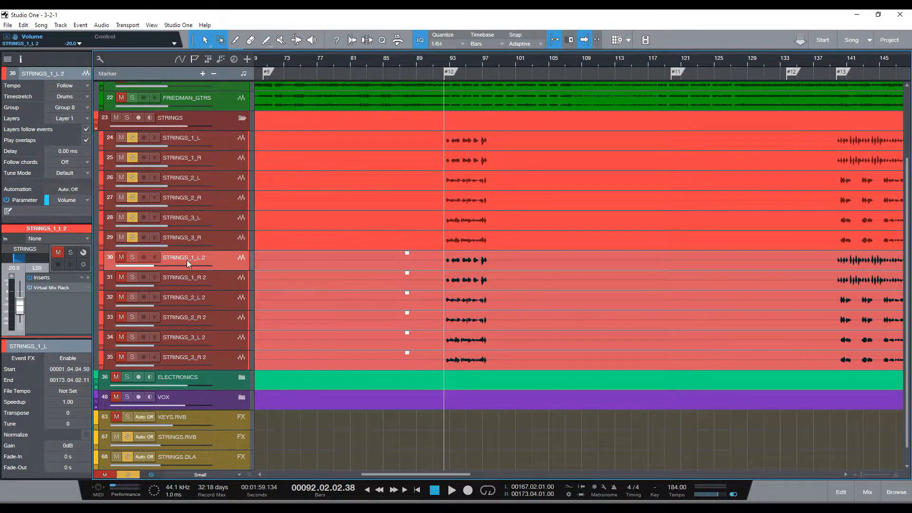
pyautogui.click(221, 141)
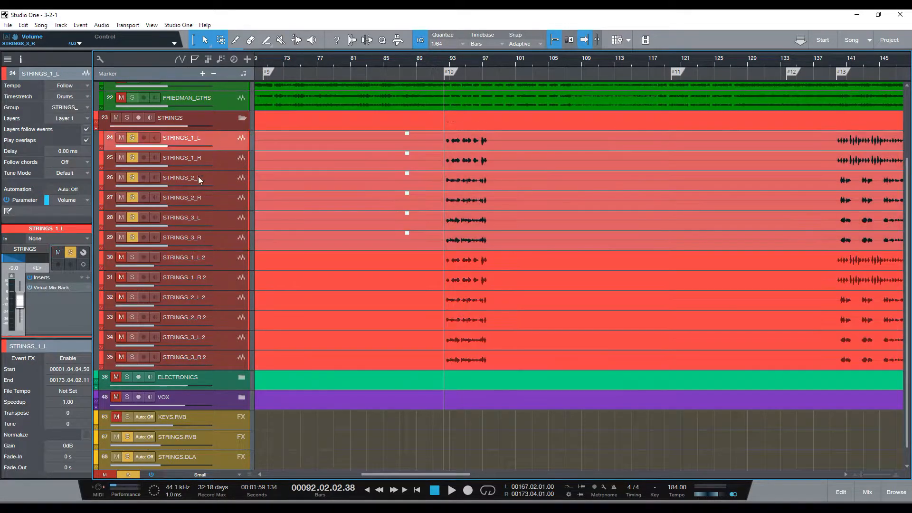
pyautogui.click(224, 162)
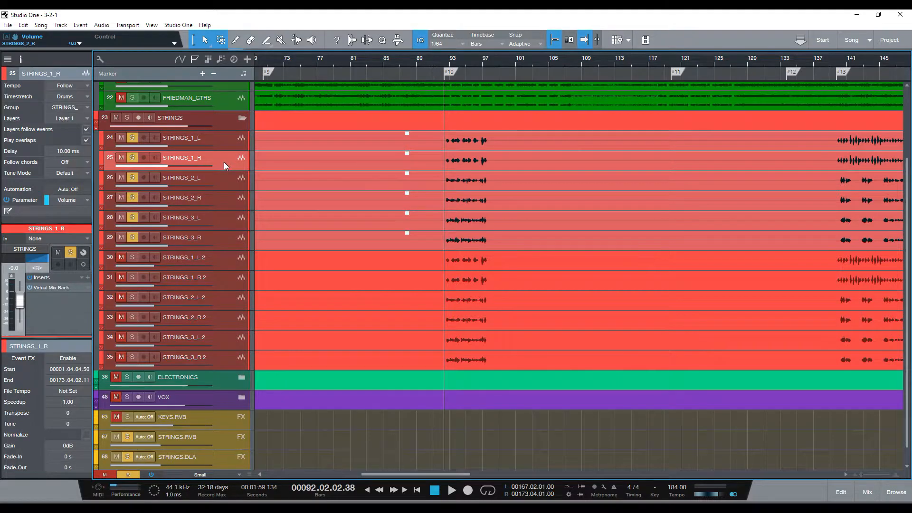
pyautogui.click(230, 258)
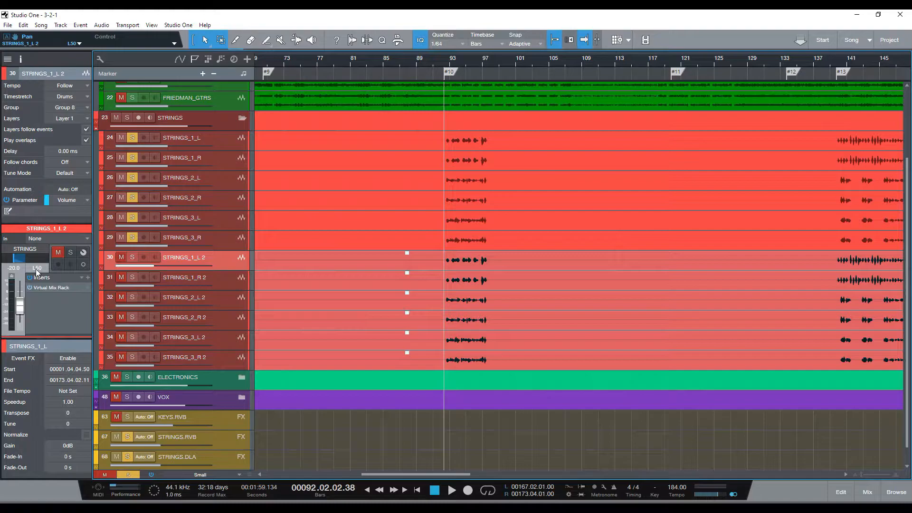
pyautogui.click(221, 278)
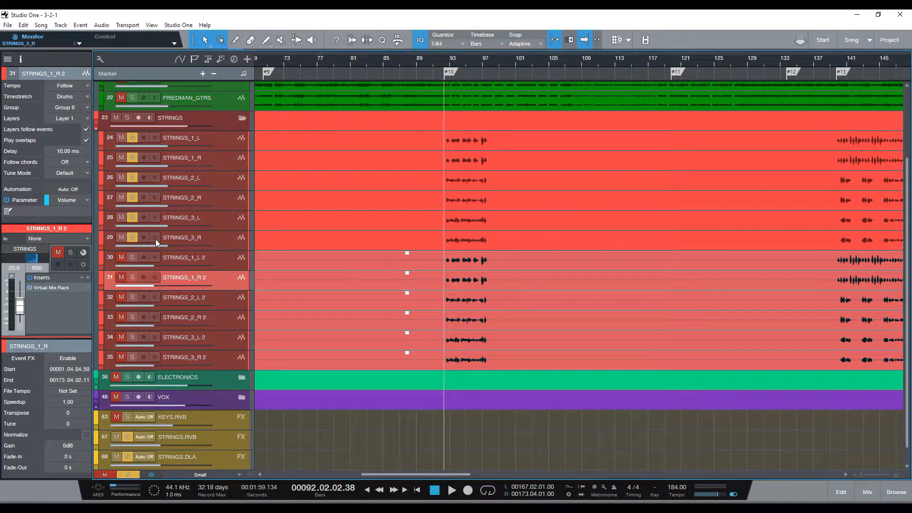
pyautogui.click(221, 298)
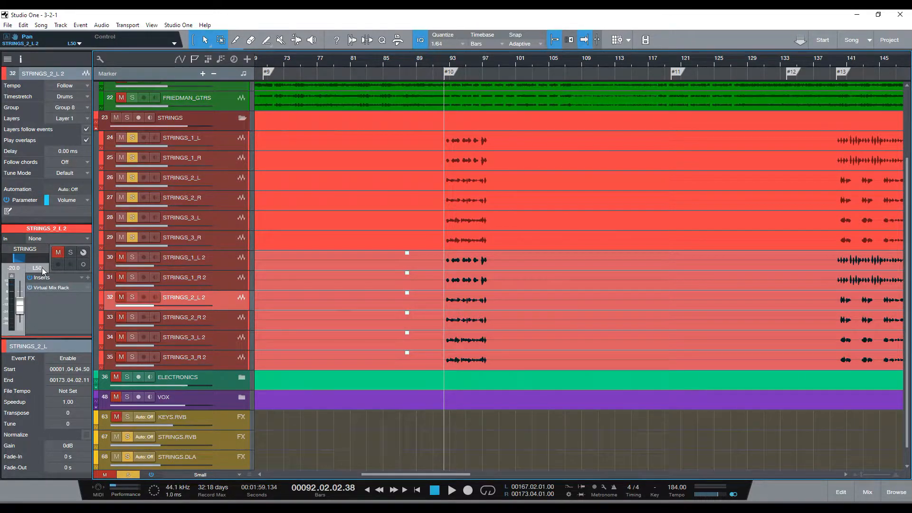
pyautogui.click(221, 317)
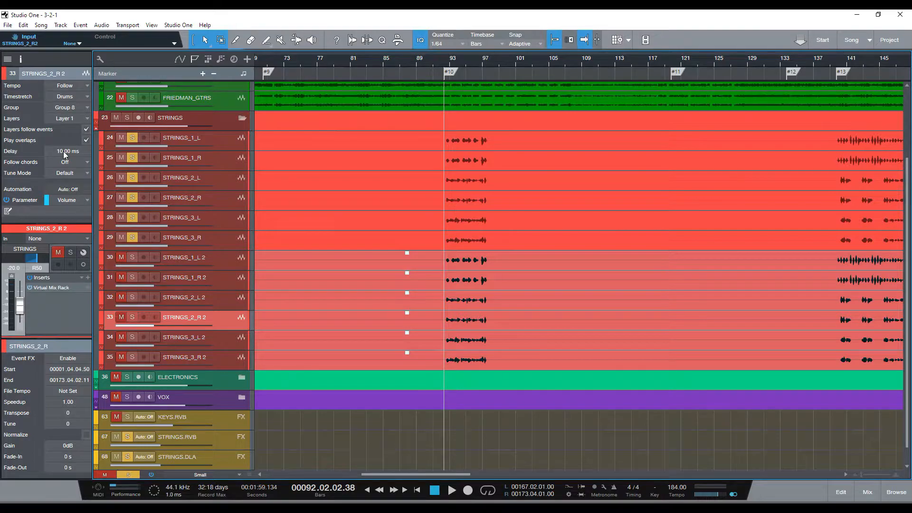
pyautogui.click(212, 338)
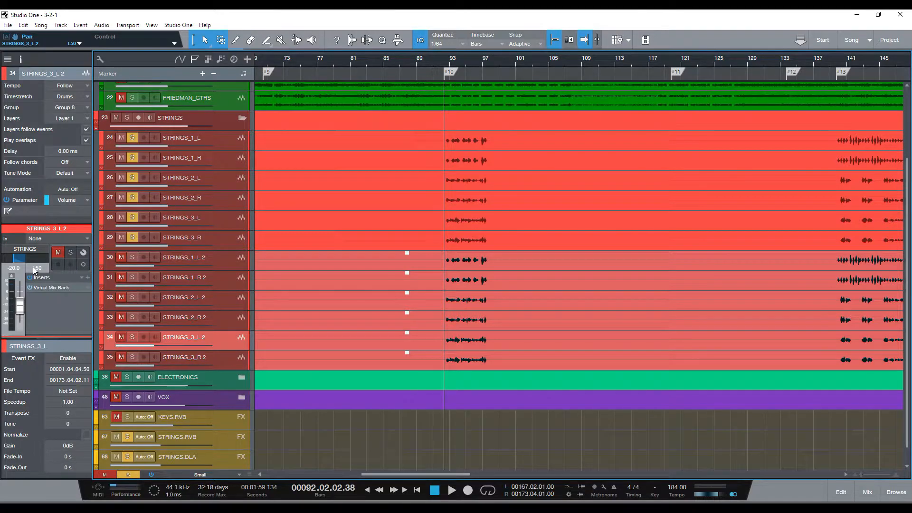
# Step: Solo the six duplicate string tracks from STRINGS_1_L 2 to STRINGS_3_R 2 along with the originals
pyautogui.click(208, 264)
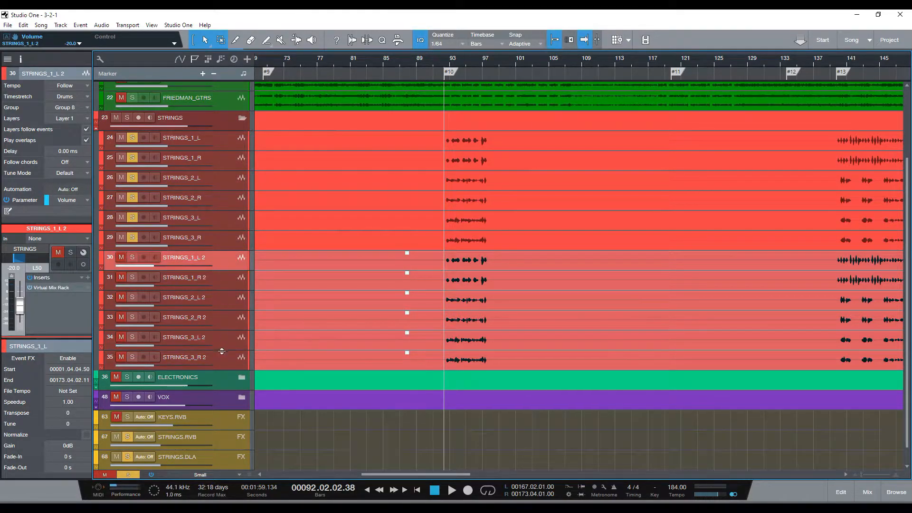
pyautogui.click(226, 354)
pyautogui.click(129, 257)
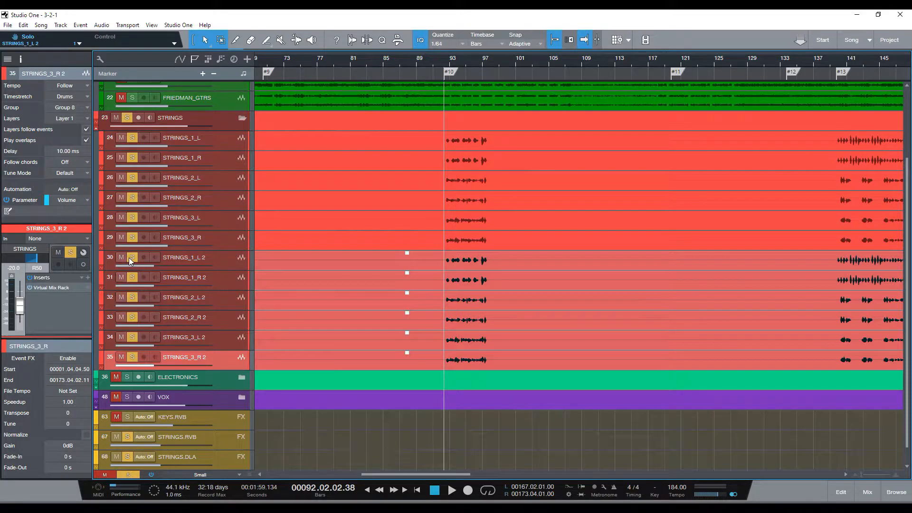
# Step: Check the string channels in the mixing console, then play the passage at marker #10 with all twelve string tracks
pyautogui.press('F3')
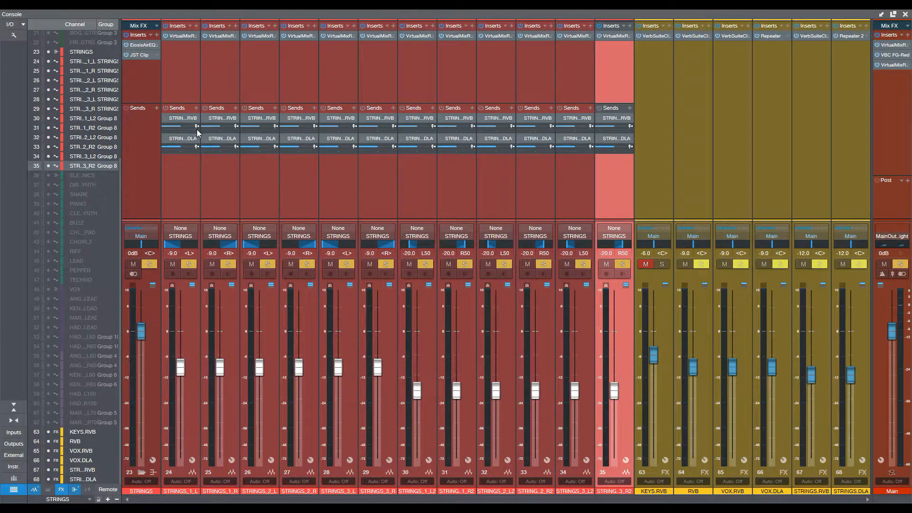
pyautogui.press('F3')
pyautogui.press('space')
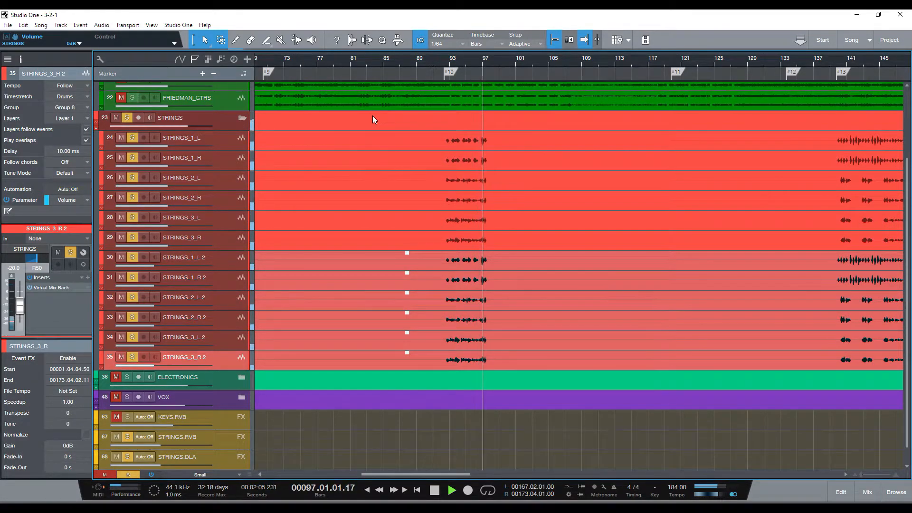
pyautogui.press('space')
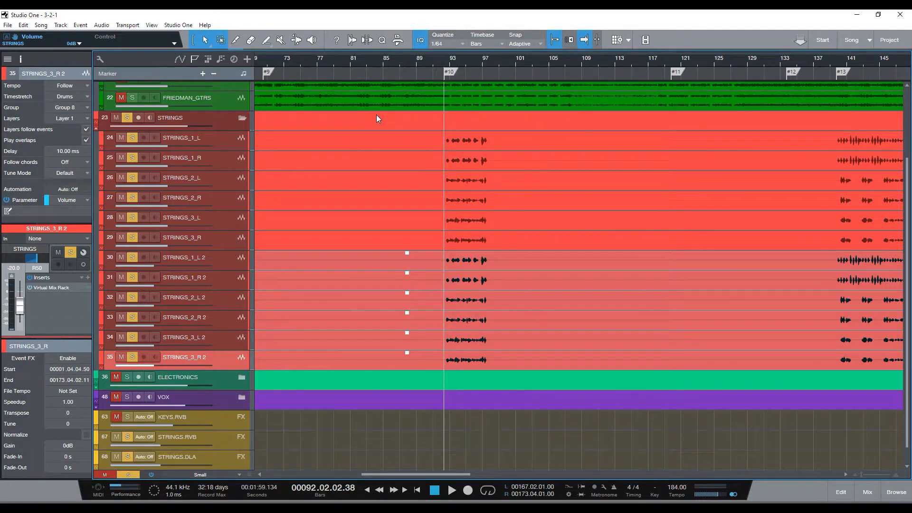
# Step: Hide the KEYS.RVB, RVB, VOX.RVB and VOX.DLA channels in the console and show the VerbSuite Classics reverb on STRINGS.RVB
pyautogui.press('F3')
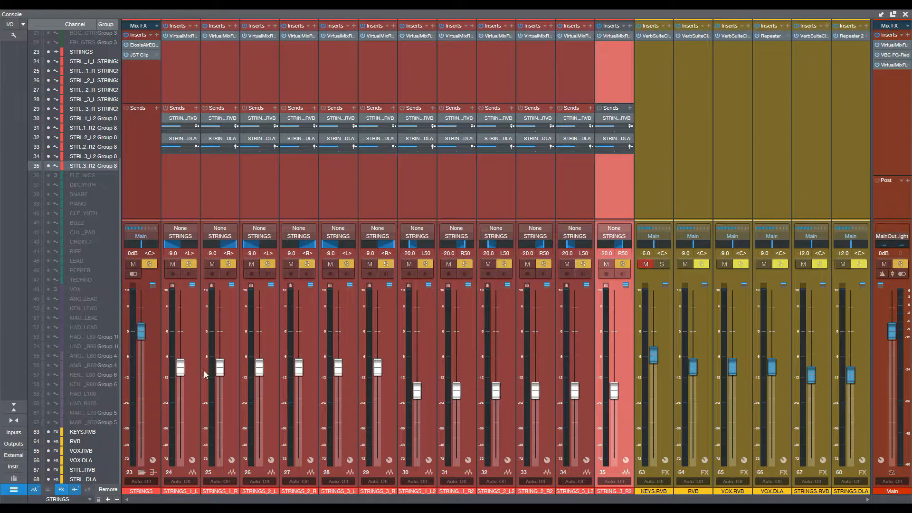
pyautogui.moveTo(49, 432); pyautogui.dragTo(51, 460)
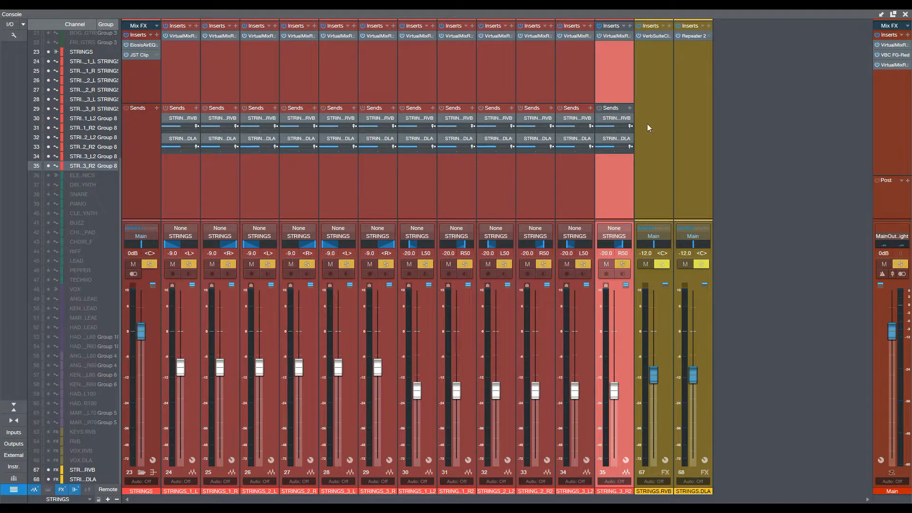
pyautogui.click(653, 59)
pyautogui.click(651, 36)
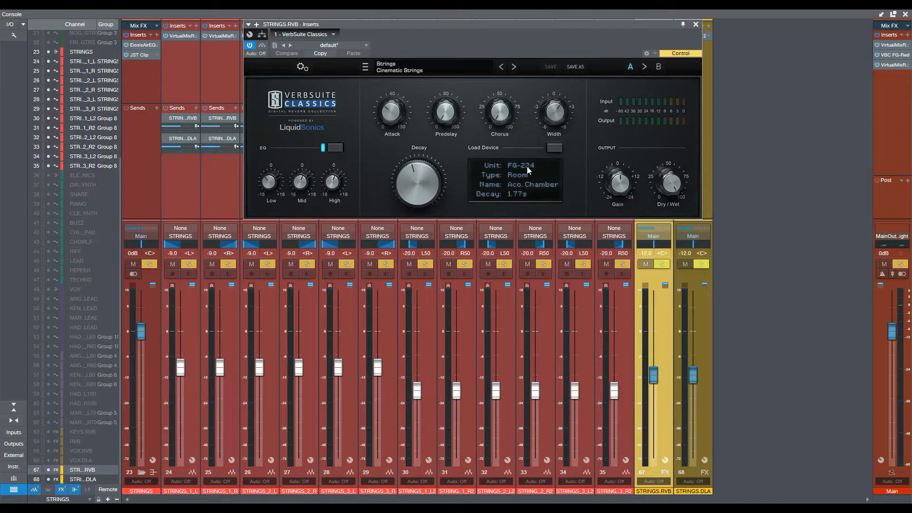
pyautogui.moveTo(490, 24); pyautogui.dragTo(575, 180)
# Step: Enable the STRINGS.RVB send on all twelve string channels, start playback and close the plug-in window
pyautogui.click(185, 185)
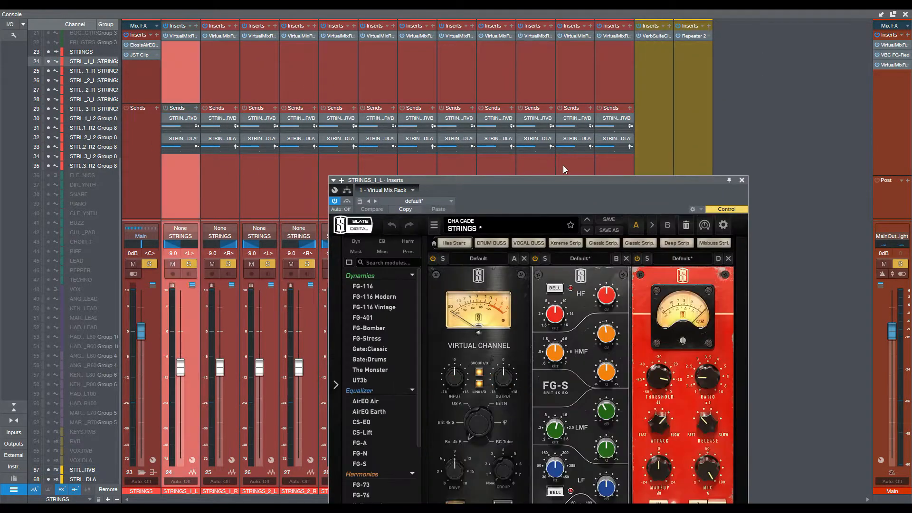
pyautogui.keyDown('shift'); pyautogui.click(599, 169); pyautogui.keyUp('shift')
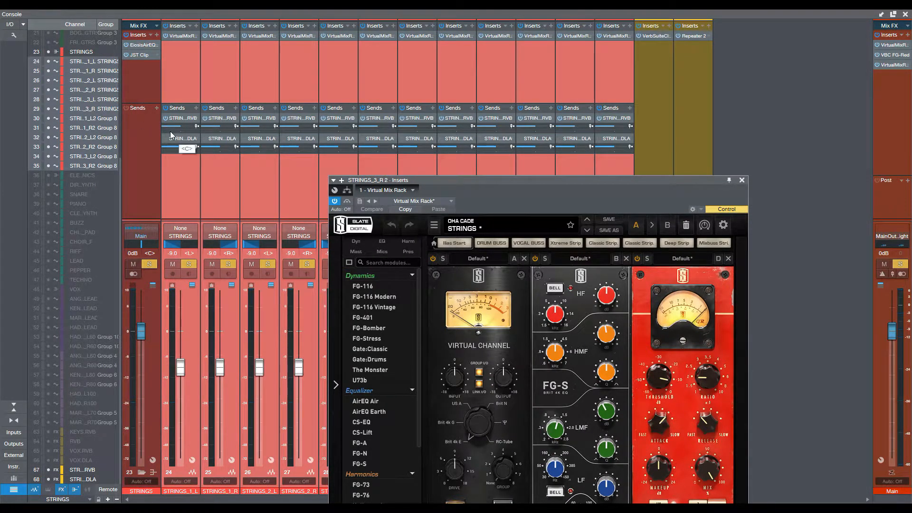
pyautogui.press('space')
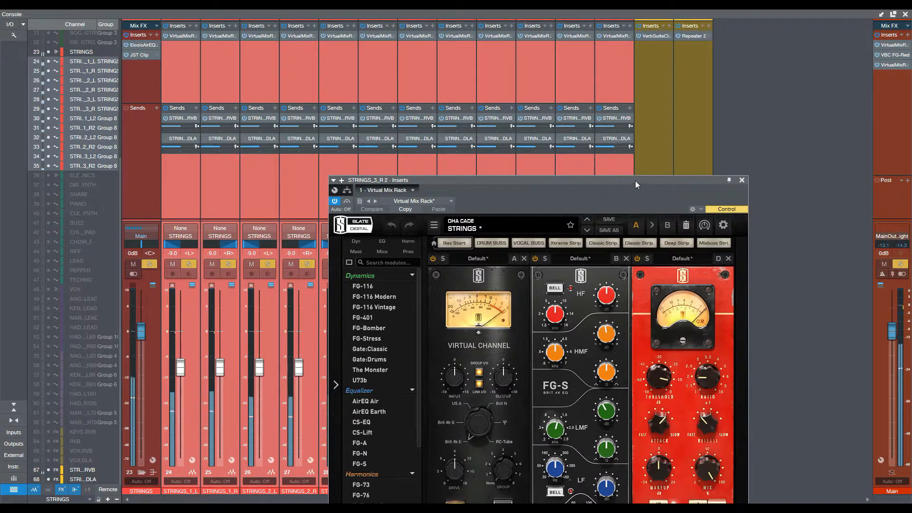
pyautogui.click(741, 180)
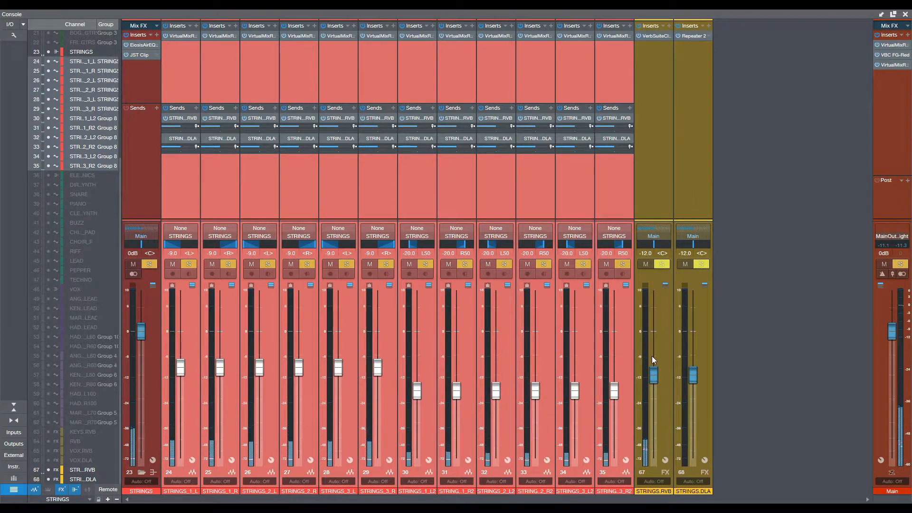
# Step: Audition the STRINGS.RVB return level between +4.2 and -13.0 dB during playback, restore it to -12.0 dB and stop
pyautogui.moveTo(654, 377); pyautogui.dragTo(657, 328)
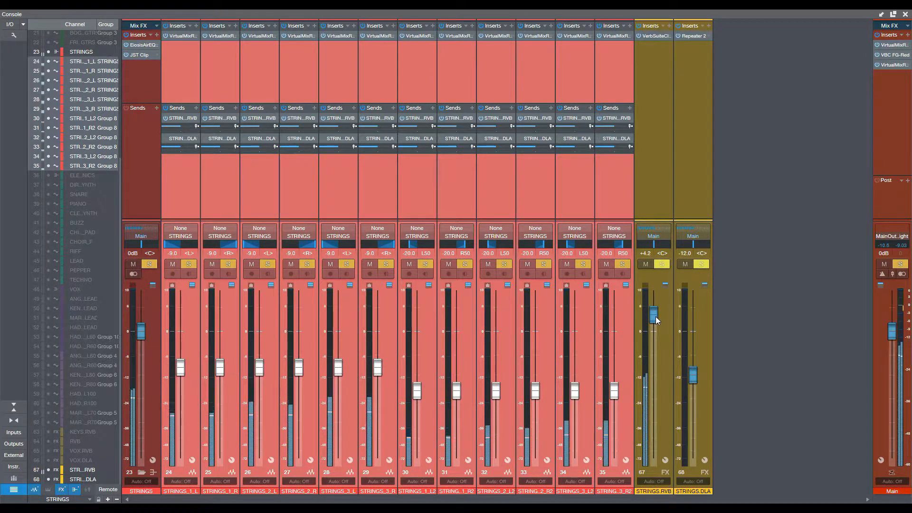
pyautogui.moveTo(656, 316); pyautogui.dragTo(660, 355)
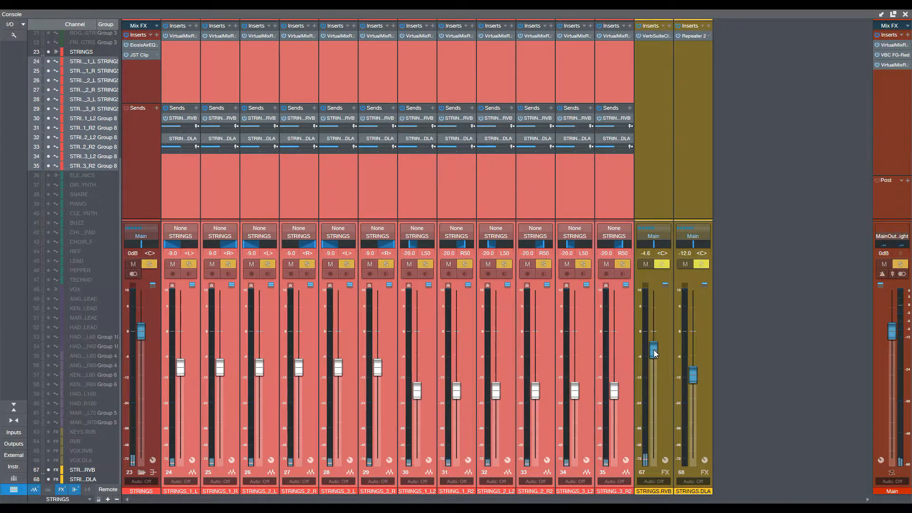
pyautogui.moveTo(654, 353); pyautogui.dragTo(658, 381)
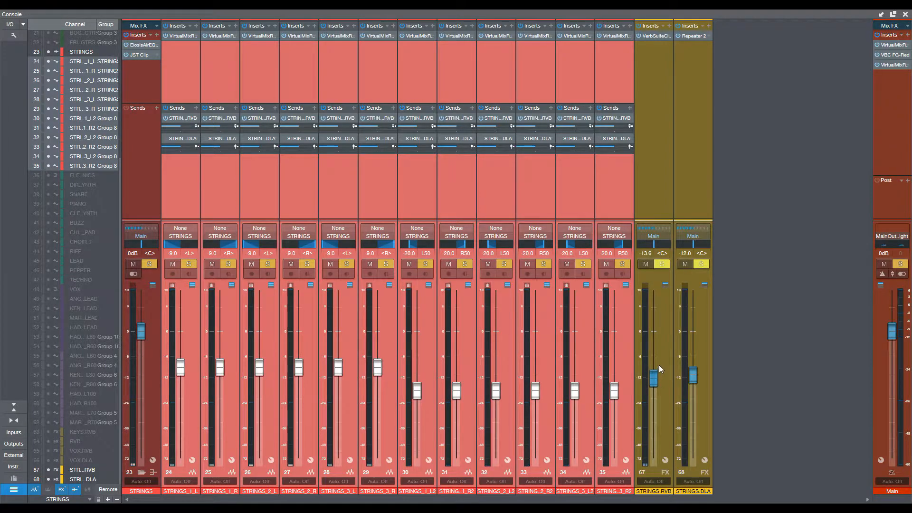
pyautogui.moveTo(662, 327); pyautogui.dragTo(662, 302)
pyautogui.press('space')
# Step: Open the Repeater 2 delay on STRINGS.DLA and play the strings before their delay sends are enabled
pyautogui.click(688, 37)
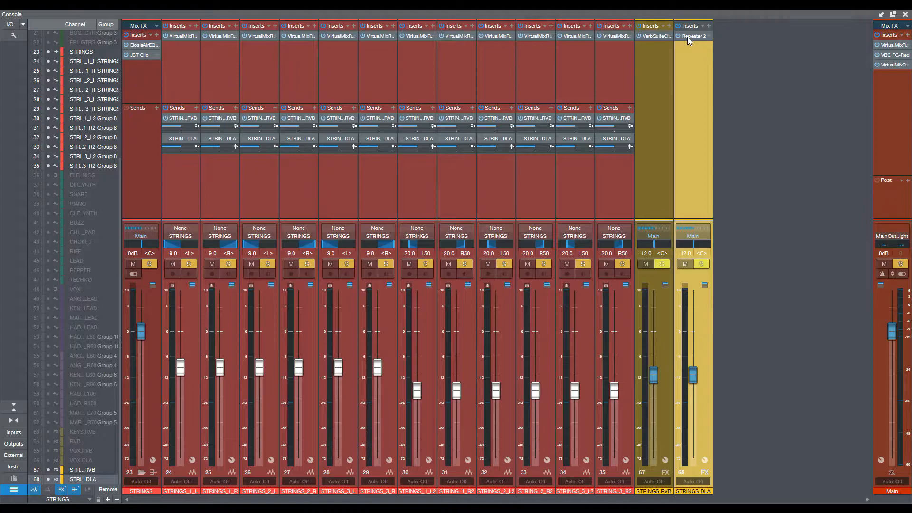
pyautogui.click(687, 37)
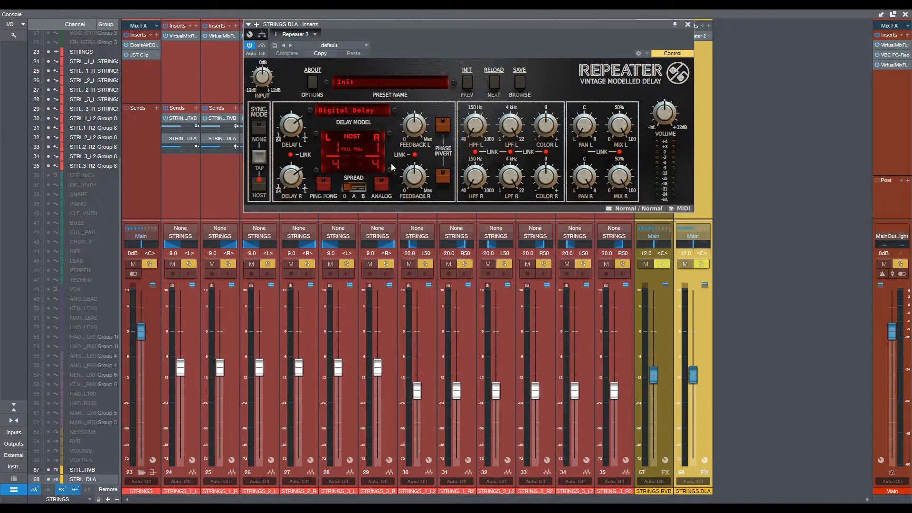
pyautogui.press('space')
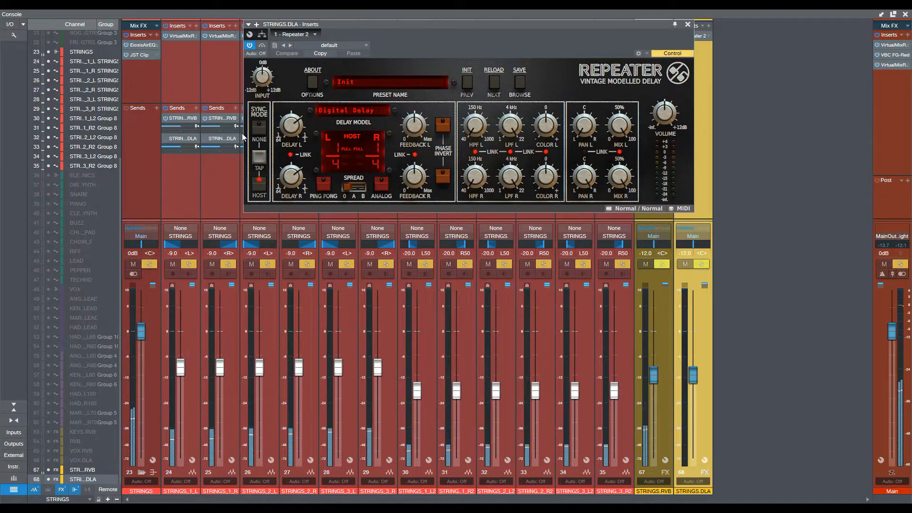
# Step: Select all twelve string channels, enable their STRINGS.DLA sends and close the Virtual Mix Rack window
pyautogui.doubleClick(183, 36)
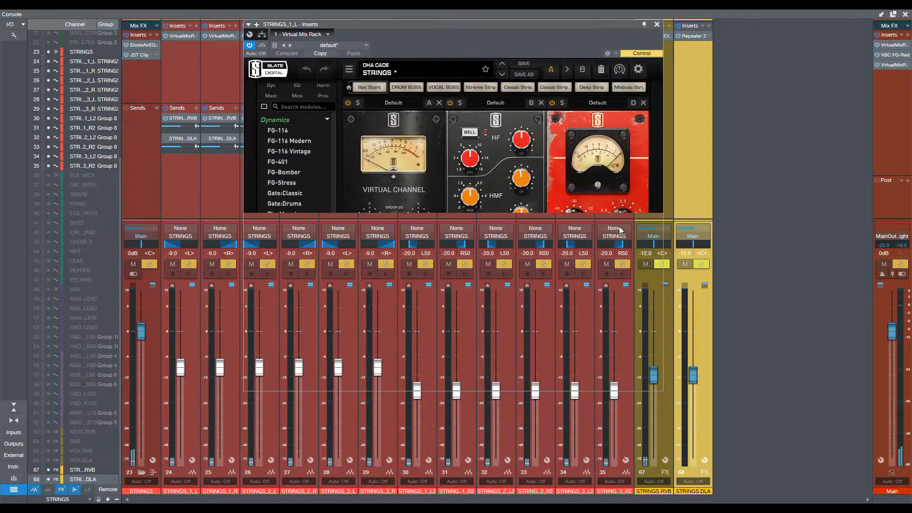
pyautogui.keyDown('shift'); pyautogui.click(622, 428); pyautogui.keyUp('shift')
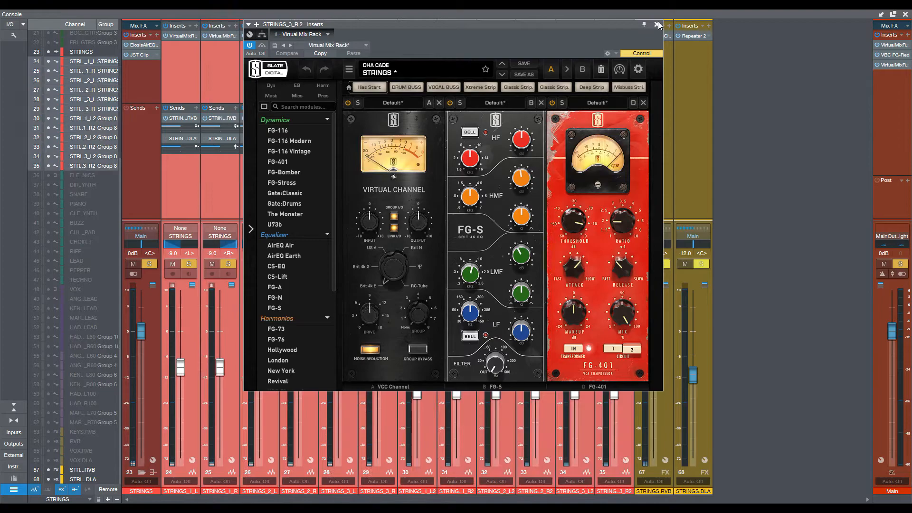
pyautogui.click(656, 24)
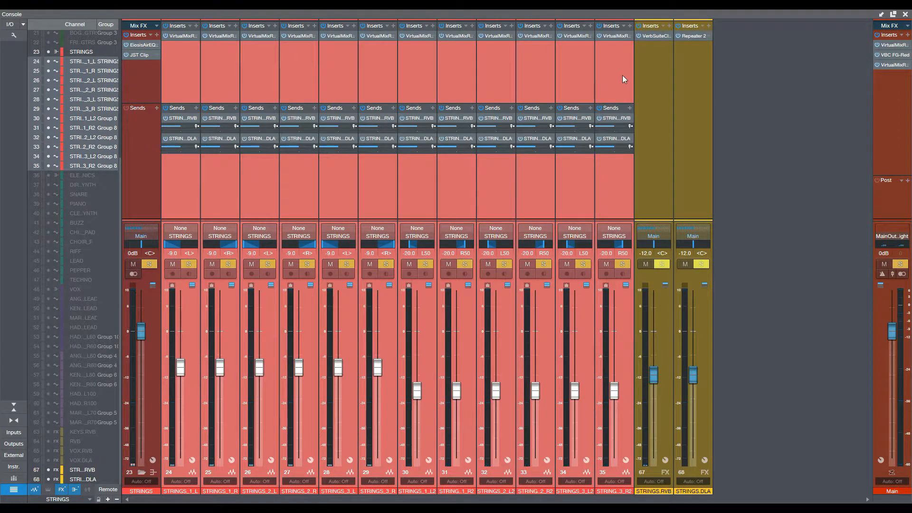
# Step: Review the Repeater 2 settings on STRINGS.DLA, close the plug-in and audition the strings with delay
pyautogui.doubleClick(695, 36)
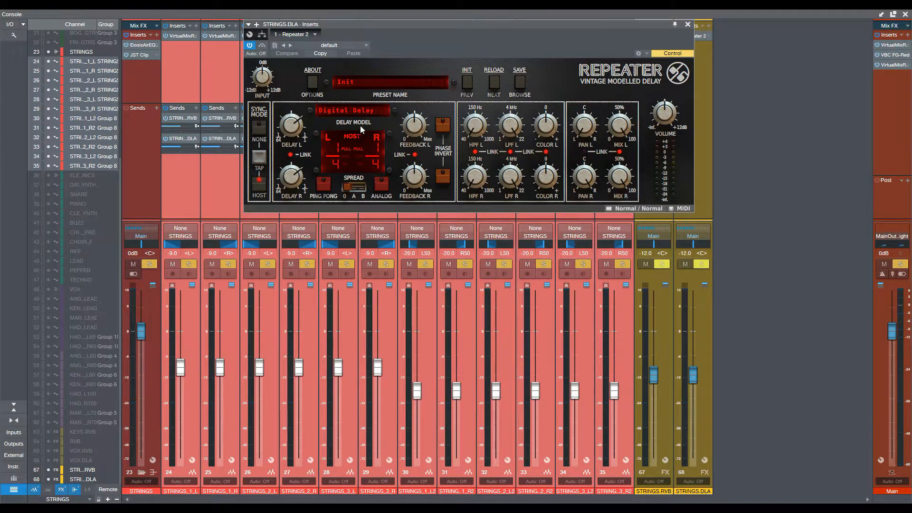
pyautogui.click(687, 24)
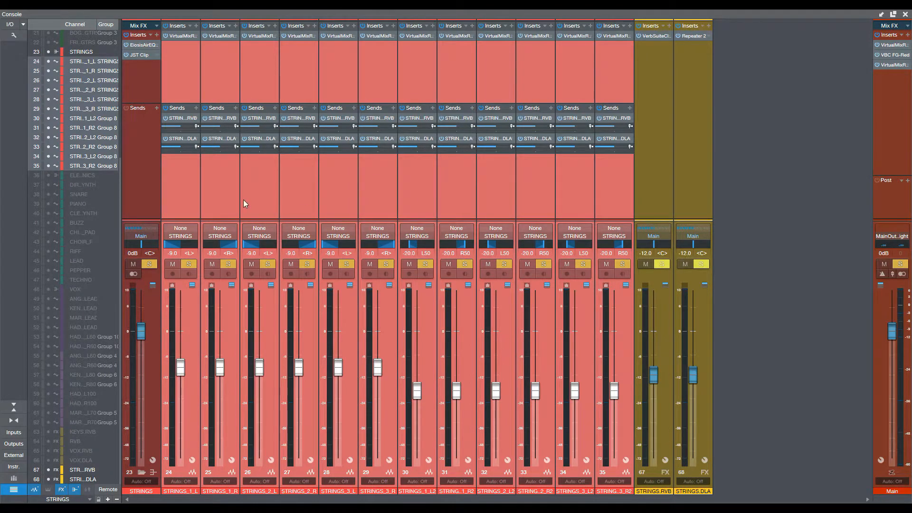
pyautogui.press('space')
# Step: Open the Eiosis AirEQ Premium on the STRINGS bus, check its 1.20 kHz bell band with a temporary boost, and play the strings
pyautogui.doubleClick(147, 47)
pyautogui.moveTo(225, 116); pyautogui.dragTo(356, 55)
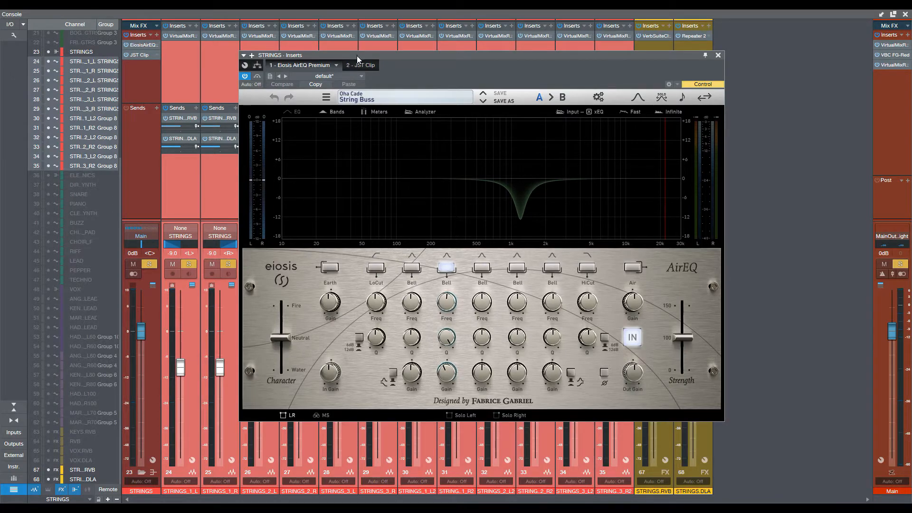
pyautogui.keyDown('shift'); pyautogui.click(448, 311); pyautogui.keyUp('shift')
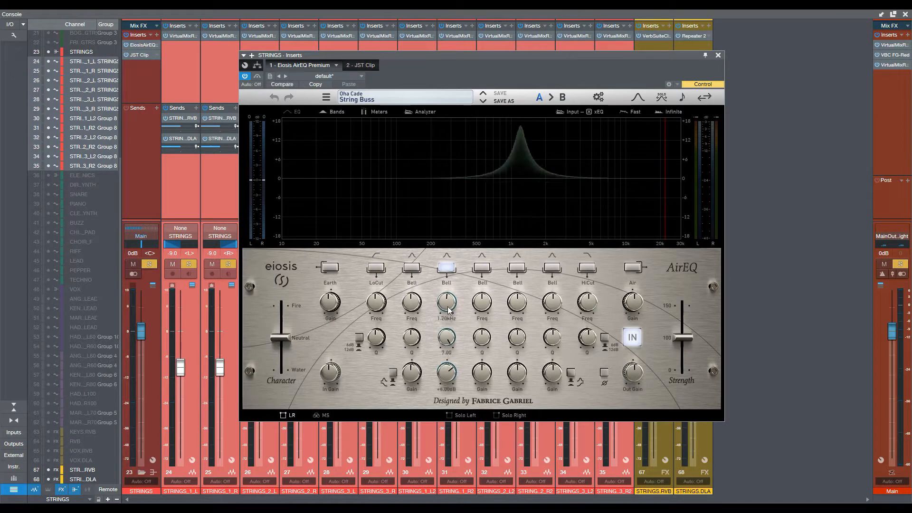
pyautogui.keyDown('shift'); pyautogui.click(448, 310); pyautogui.keyUp('shift')
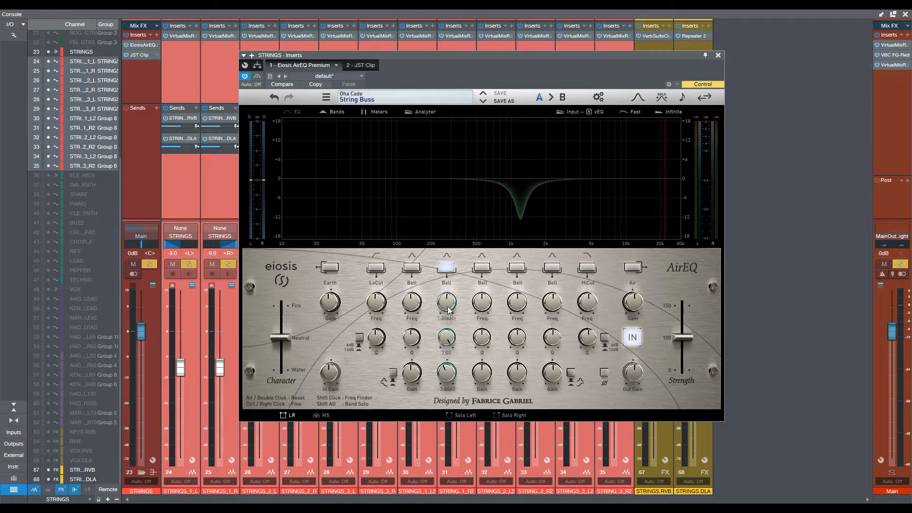
pyautogui.press('space')
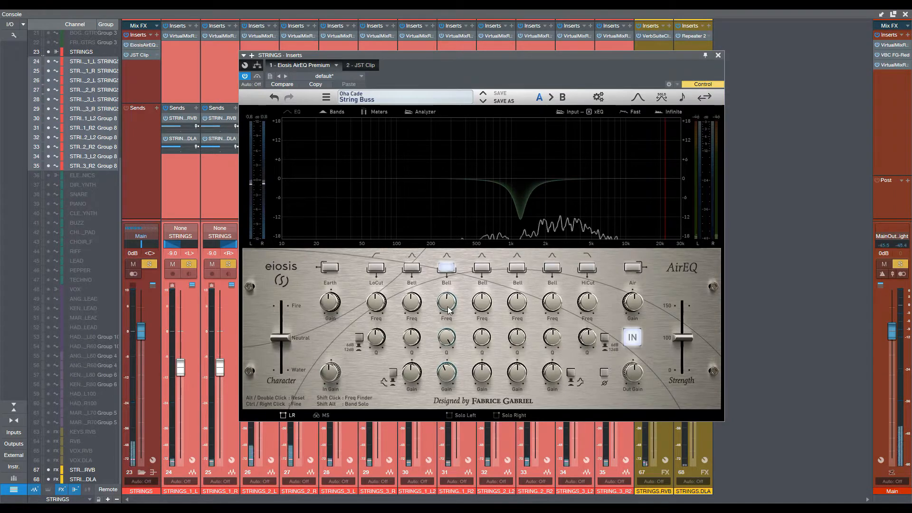
# Step: Audition the strings with the AirEQ 1.20 kHz band temporarily boosted to +6 dB, restore its -3 dB cut and close the EQ
pyautogui.keyDown('shift'); pyautogui.click(448, 310); pyautogui.keyUp('shift')
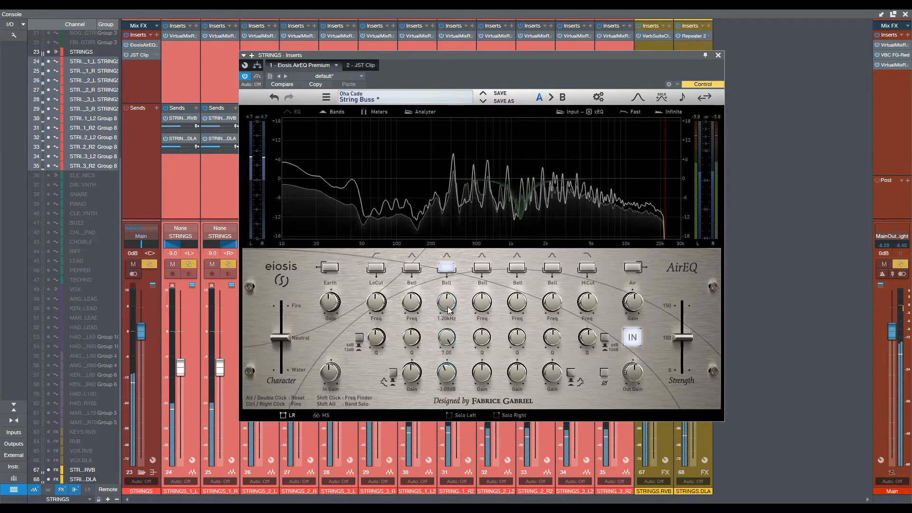
pyautogui.press('space')
pyautogui.keyDown('shift'); pyautogui.click(448, 310); pyautogui.keyUp('shift')
pyautogui.press('space')
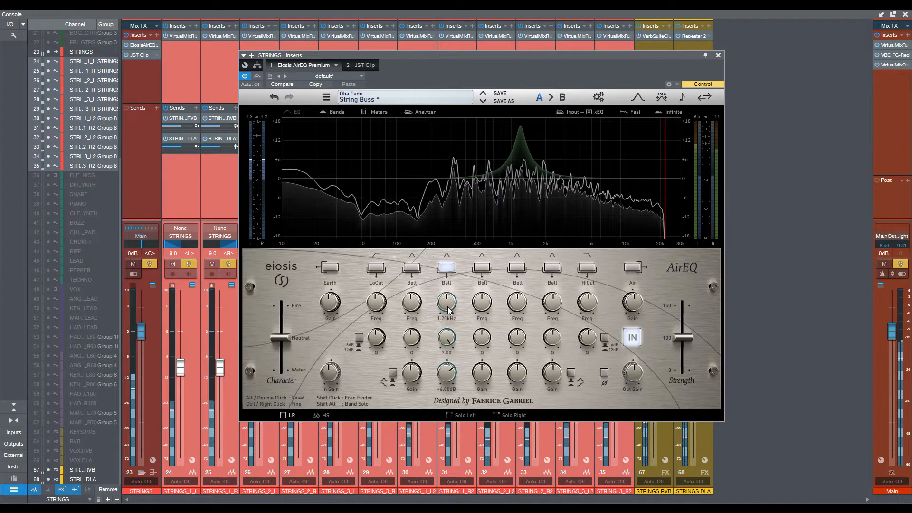
pyautogui.press('space')
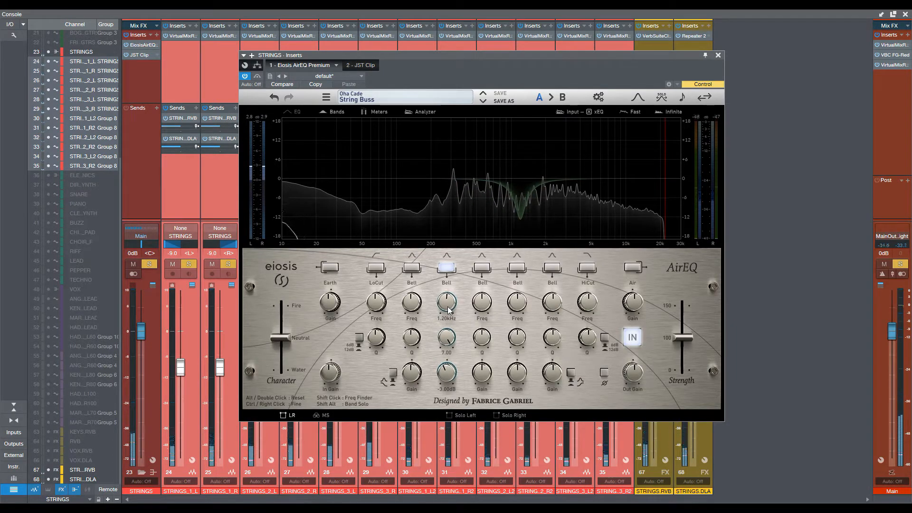
pyautogui.moveTo(450, 370)
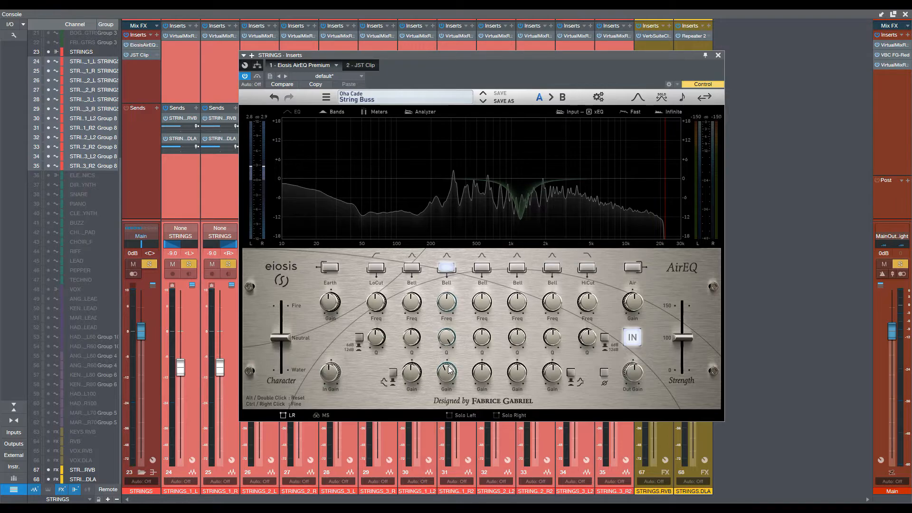
pyautogui.click(718, 55)
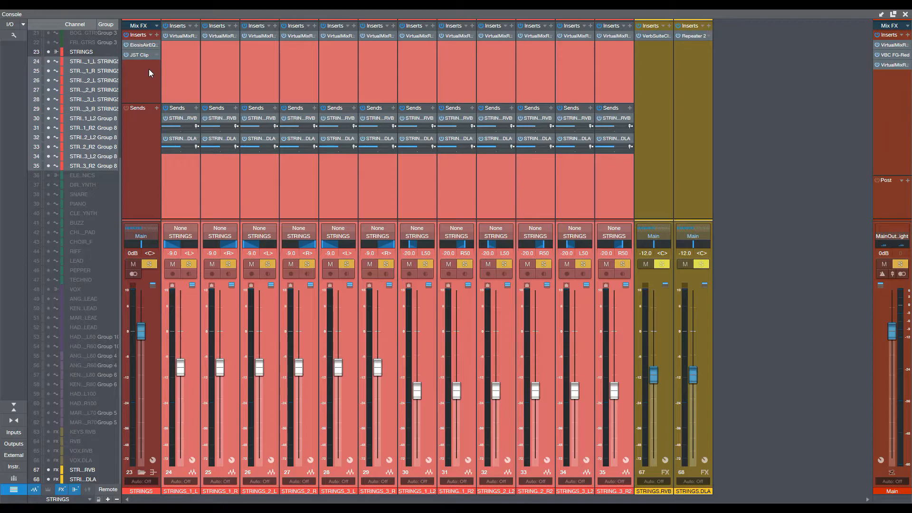
# Step: Review the JST Clip on the STRINGS bus and compare the playing strings with the bus inserts bypassed and active
pyautogui.click(150, 56)
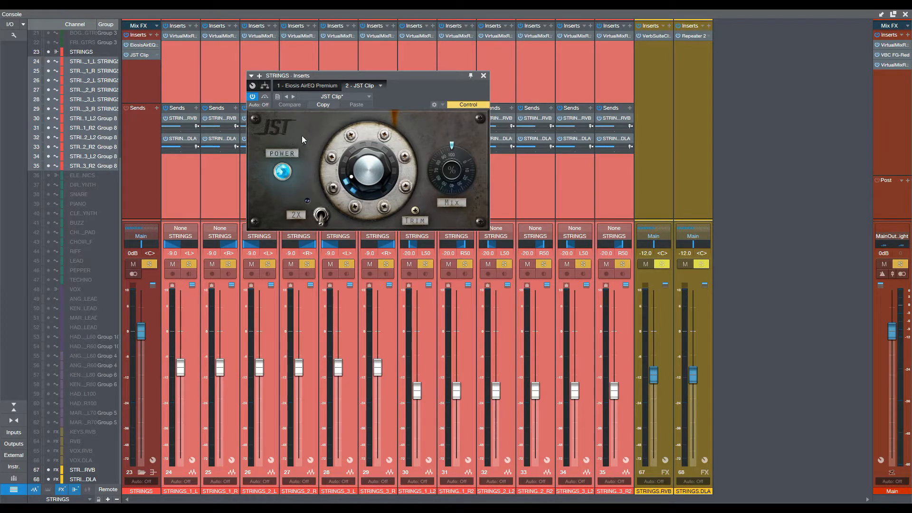
pyautogui.click(483, 76)
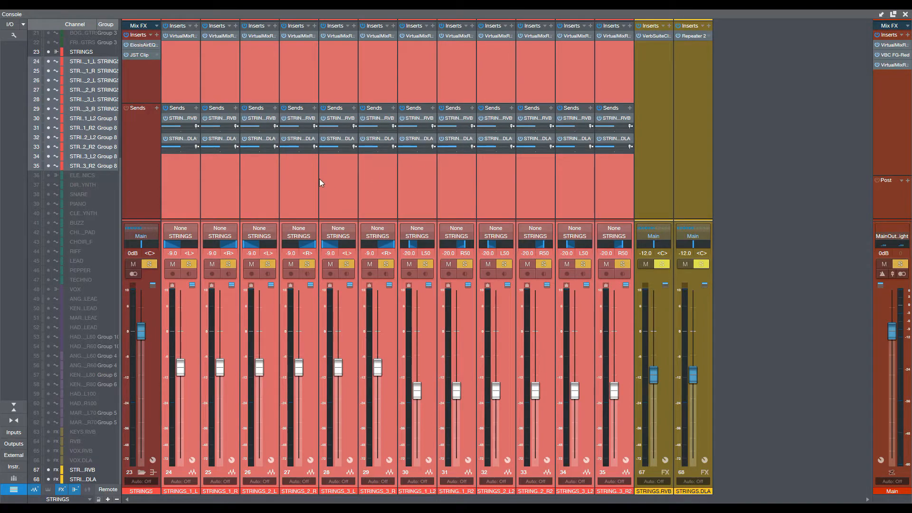
pyautogui.click(126, 36)
pyautogui.press('space')
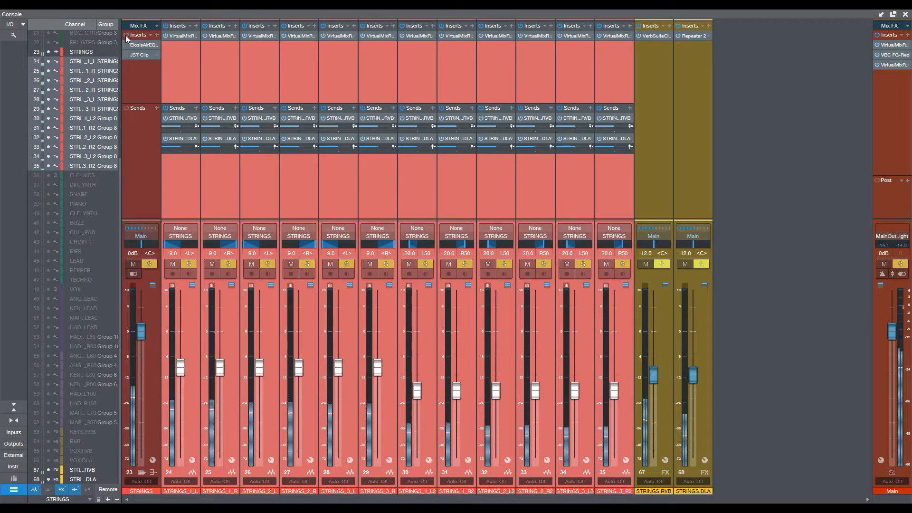
pyautogui.click(126, 35)
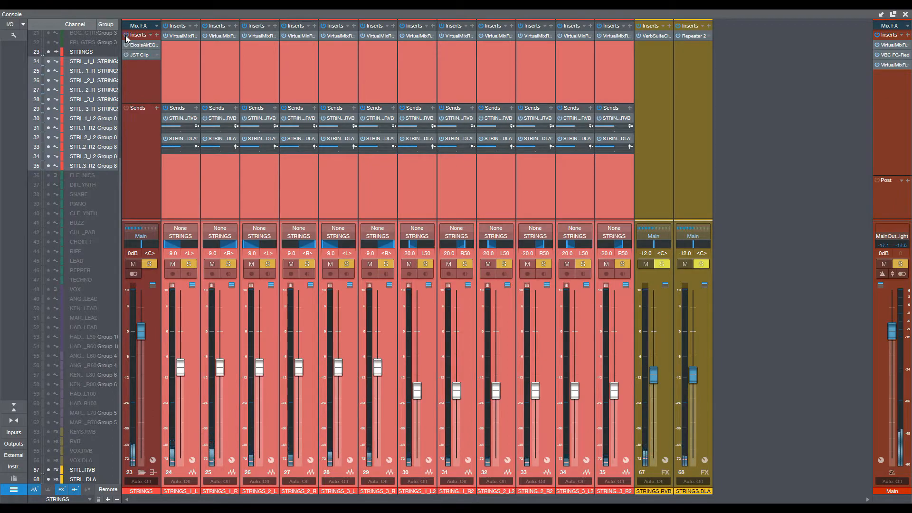
pyautogui.click(126, 36)
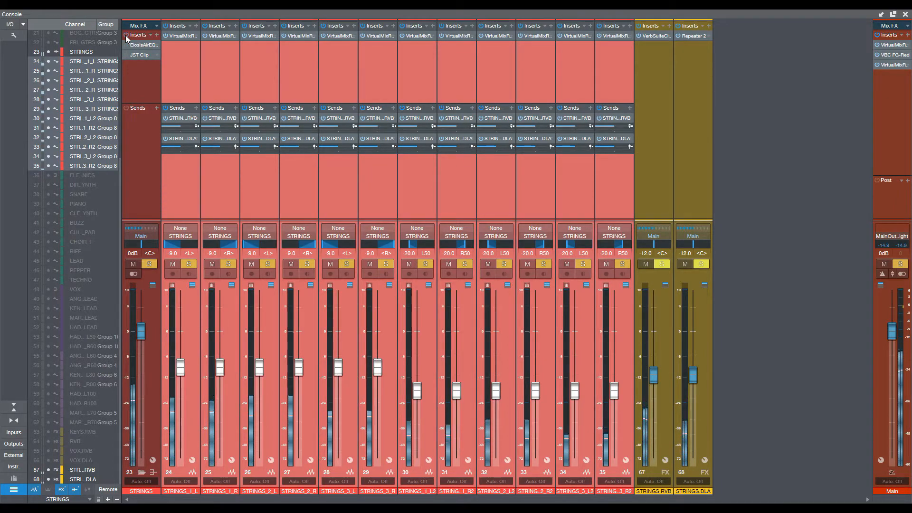
pyautogui.click(126, 35)
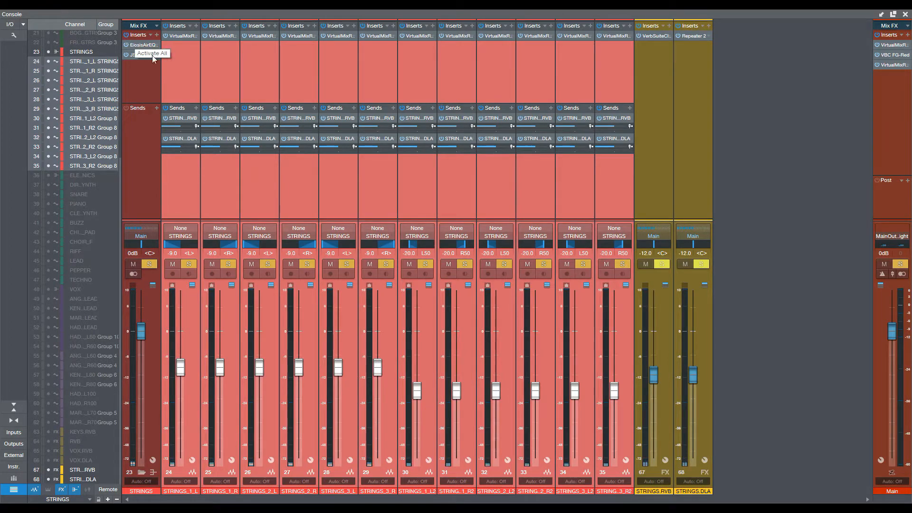
# Step: Review the Virtual Channel, FG-S EQ and FG-401 compressor settings in the STRINGS_1_L Virtual Mix Rack and close it
pyautogui.click(189, 73)
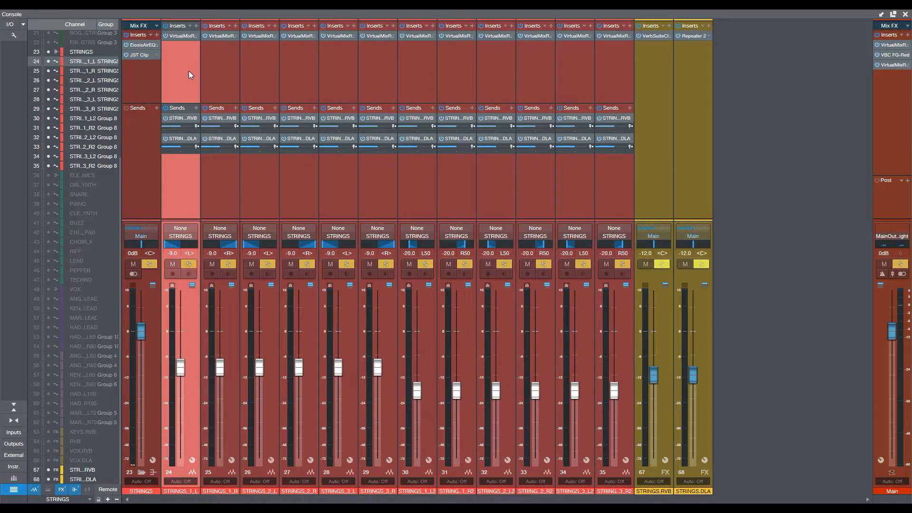
pyautogui.click(183, 35)
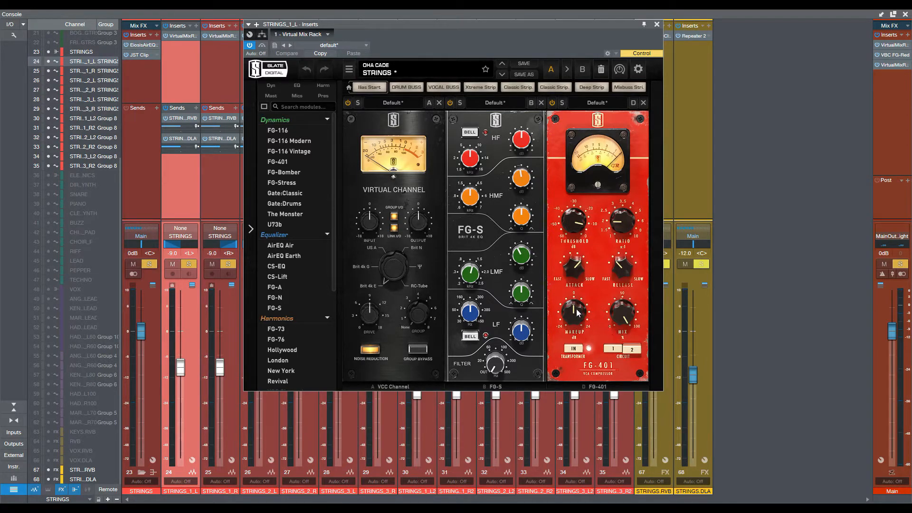
pyautogui.moveTo(497, 359)
pyautogui.moveTo(473, 274)
pyautogui.moveTo(515, 187)
pyautogui.press('space')
pyautogui.click(656, 24)
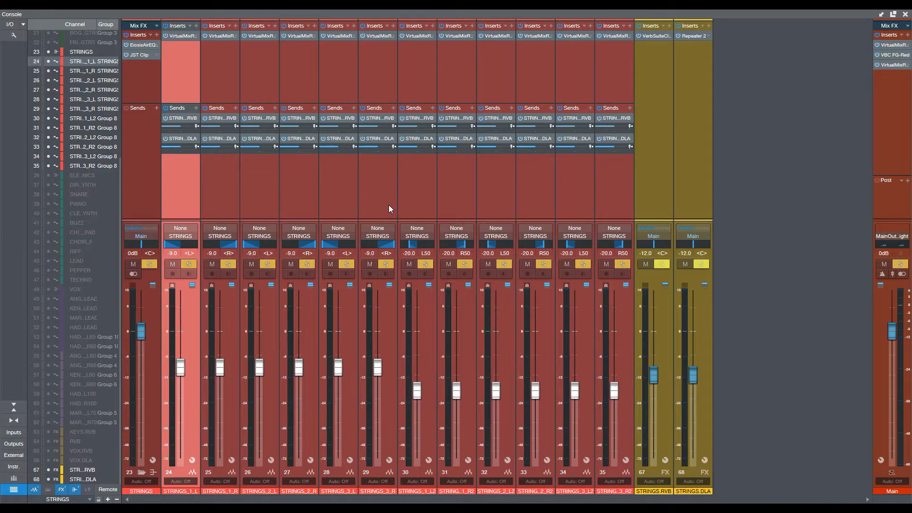
# Step: Examine the channel, EQ and compressor modules in the Virtual Mix Rack on STRINGS_1_R, then close the plug-in
pyautogui.click(223, 51)
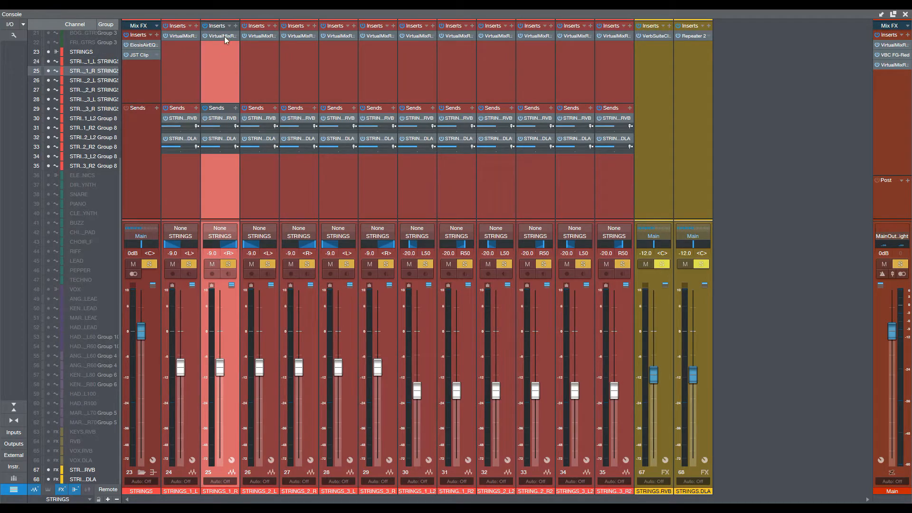
pyautogui.click(224, 36)
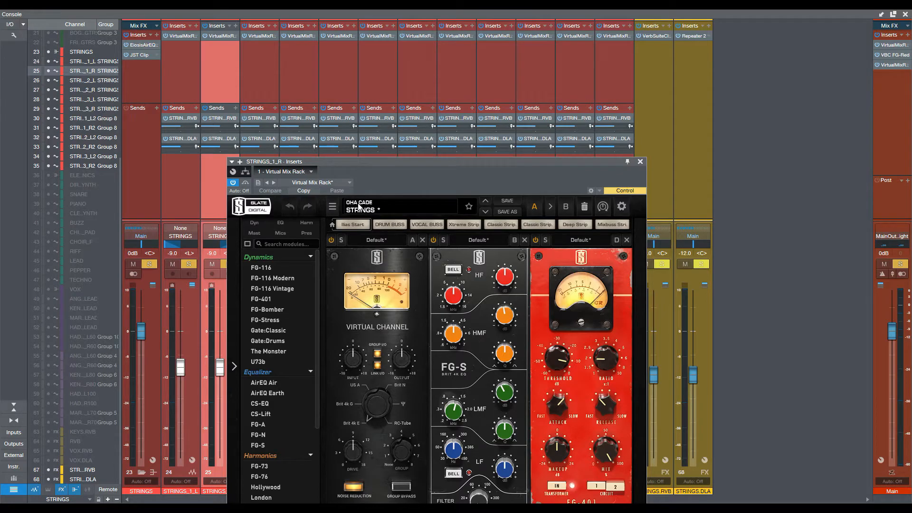
pyautogui.moveTo(376, 162); pyautogui.dragTo(374, 139)
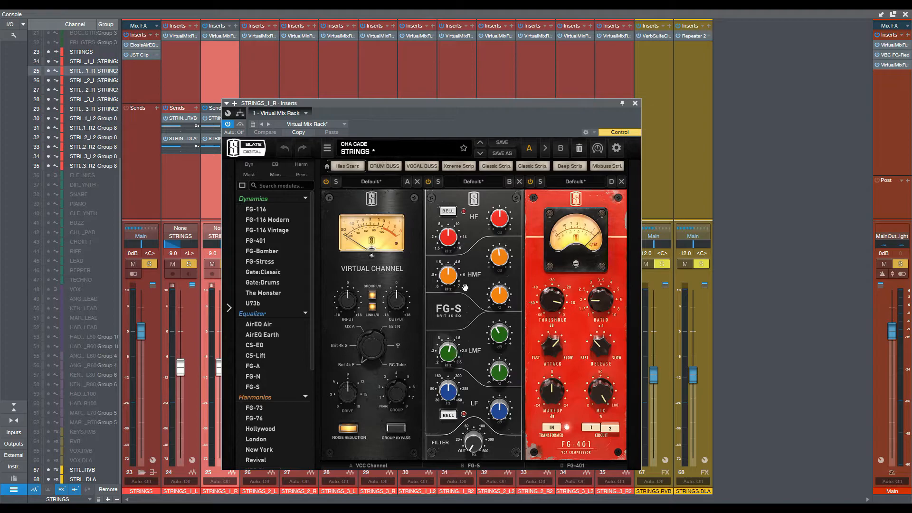
pyautogui.moveTo(349, 104); pyautogui.dragTo(369, 84)
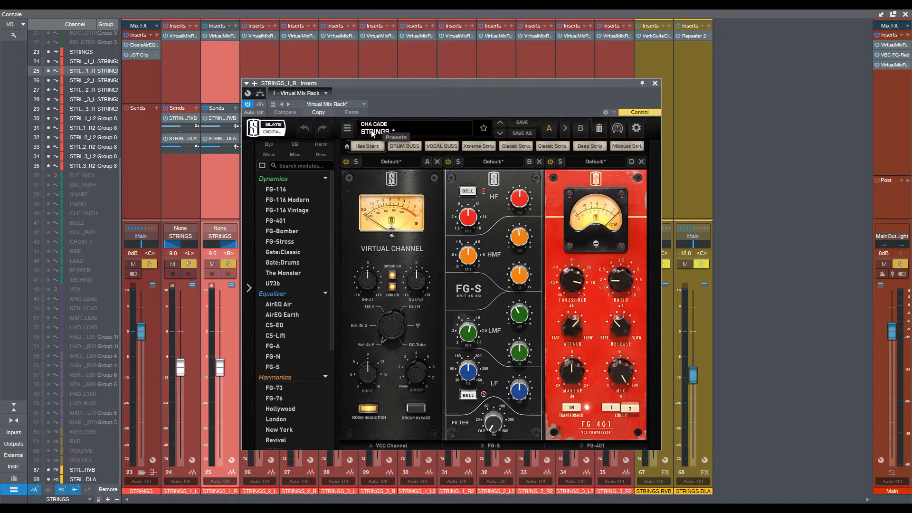
pyautogui.click(654, 85)
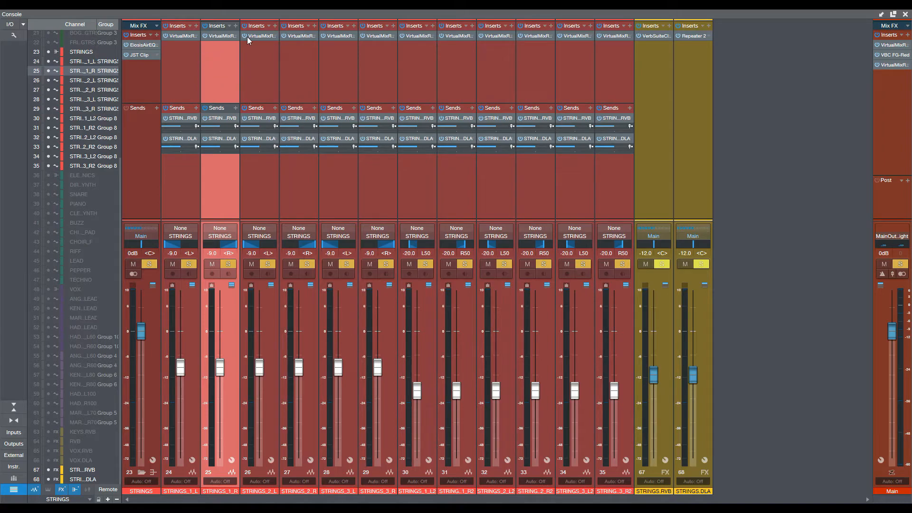
pyautogui.click(221, 36)
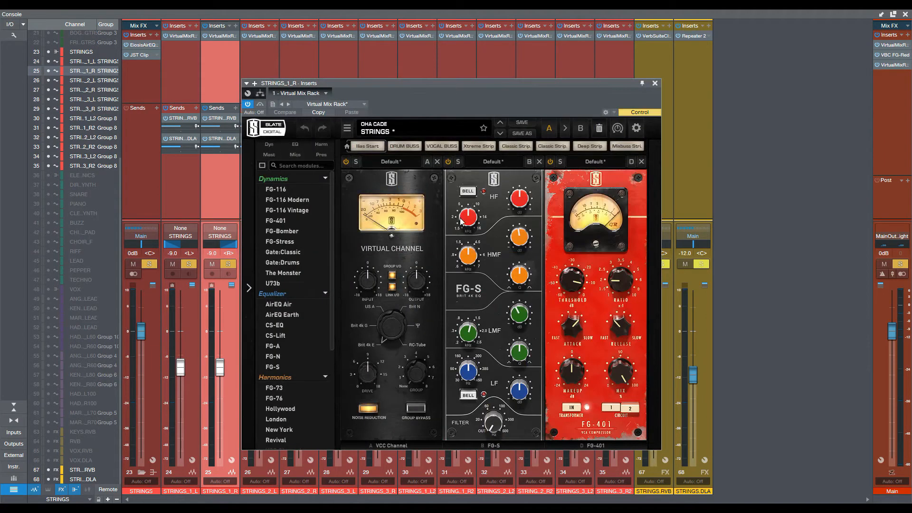
pyautogui.click(654, 83)
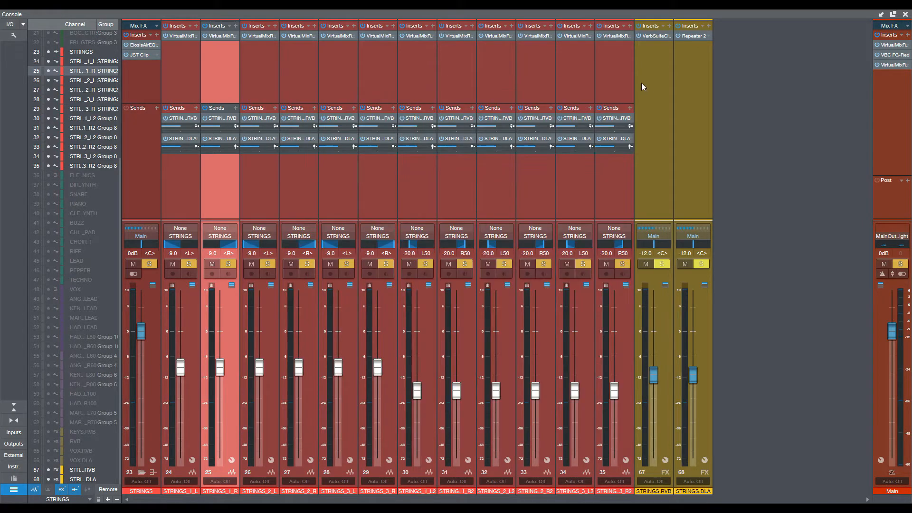
# Step: Check the Virtual Mix Rack settings on STRINGS_2_L and STRINGS_2_R, closing each plug-in window after viewing
pyautogui.click(261, 36)
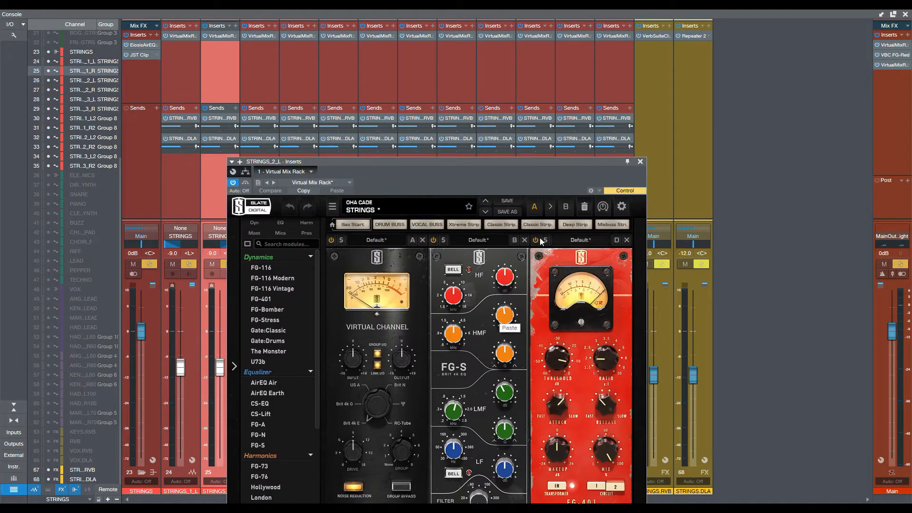
pyautogui.click(640, 161)
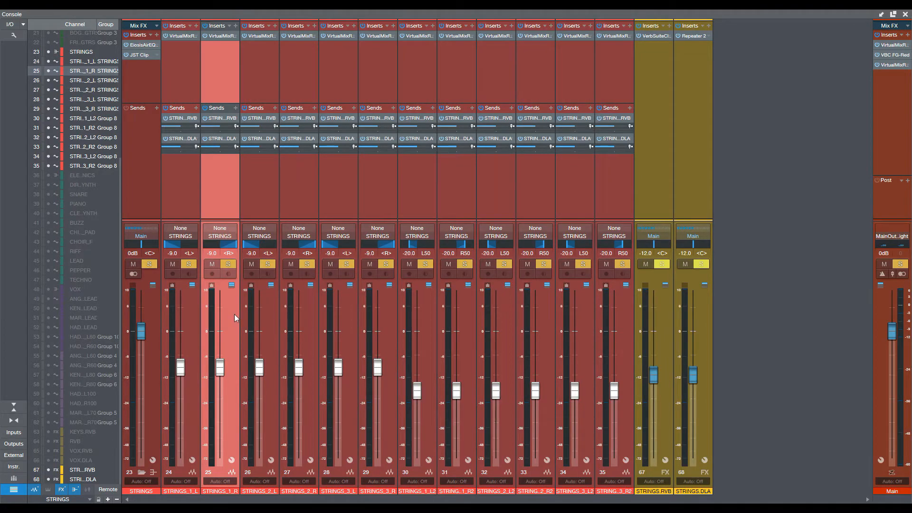
pyautogui.click(261, 204)
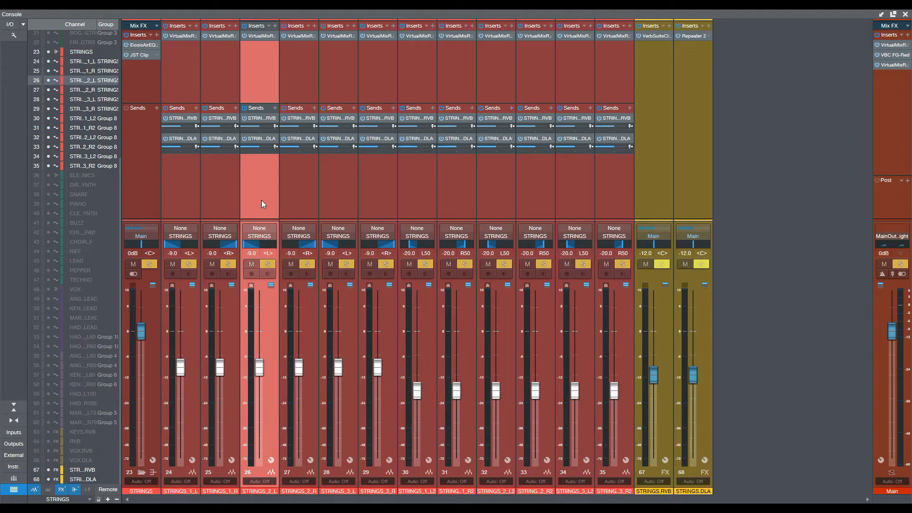
pyautogui.click(298, 35)
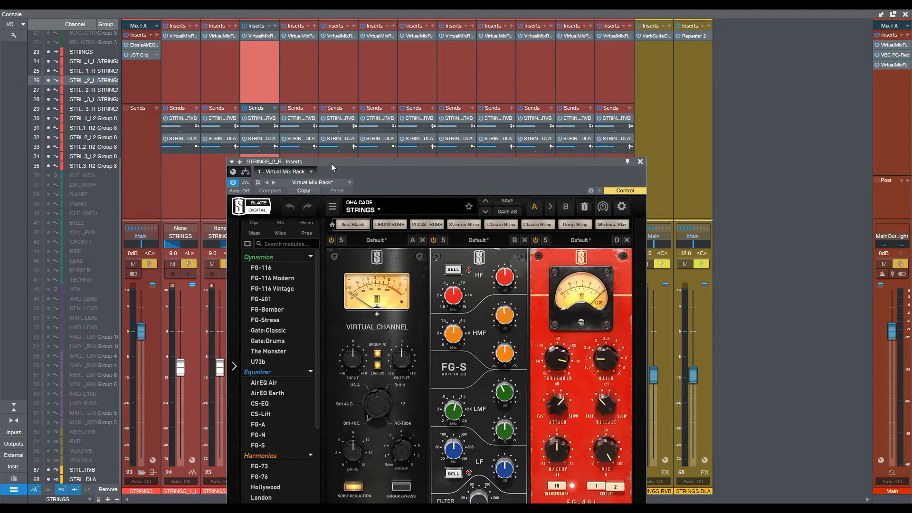
pyautogui.moveTo(332, 162); pyautogui.dragTo(327, 102)
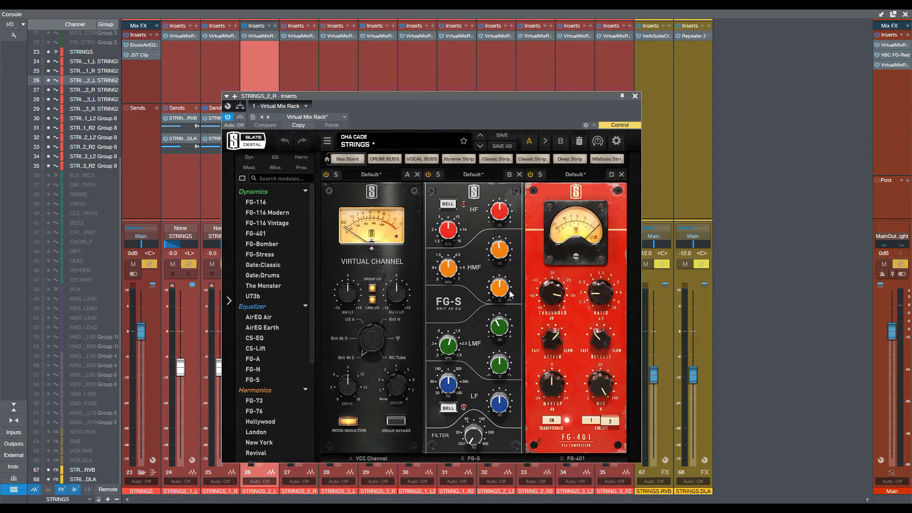
pyautogui.click(634, 96)
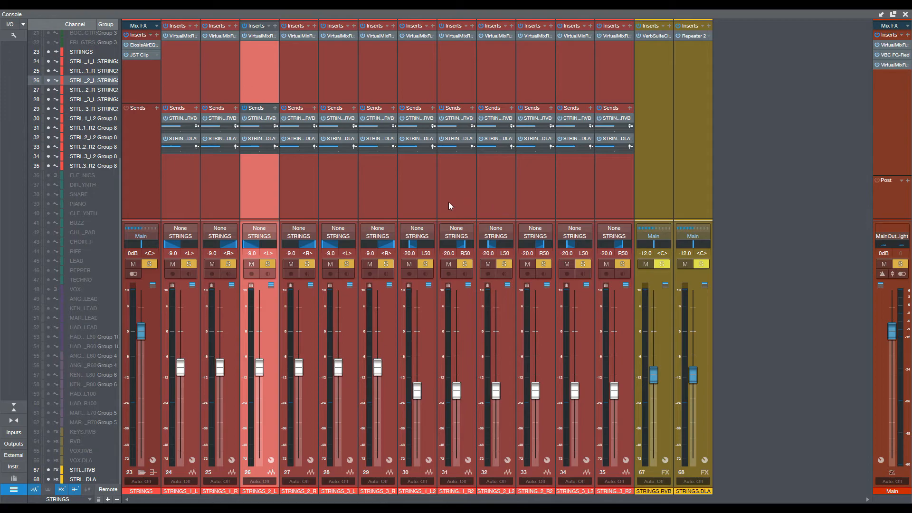
# Step: Select the STRINGS bus and all twelve string channels, and compare playback with all their inserts and sends bypassed and re-enabled
pyautogui.click(132, 90)
pyautogui.keyDown('shift'); pyautogui.click(601, 97); pyautogui.keyUp('shift')
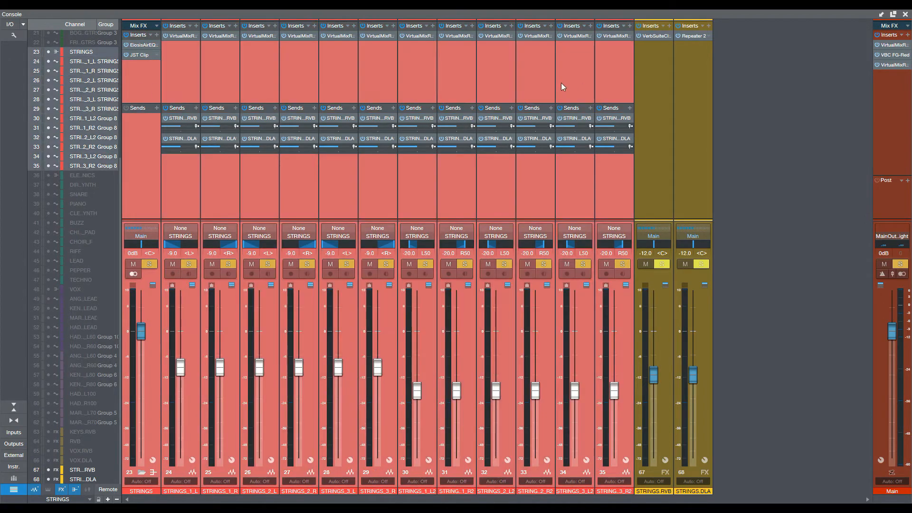
pyautogui.click(126, 36)
pyautogui.click(166, 109)
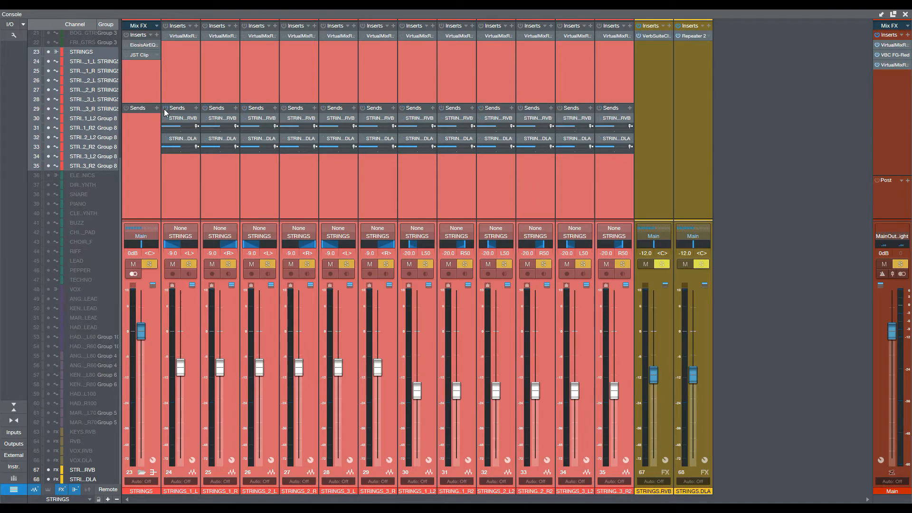
pyautogui.press('space')
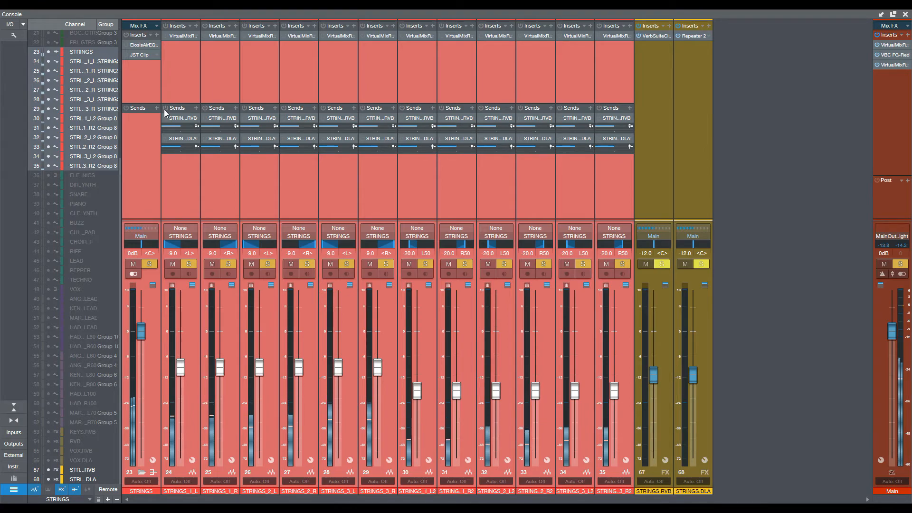
pyautogui.press('space')
pyautogui.click(165, 109)
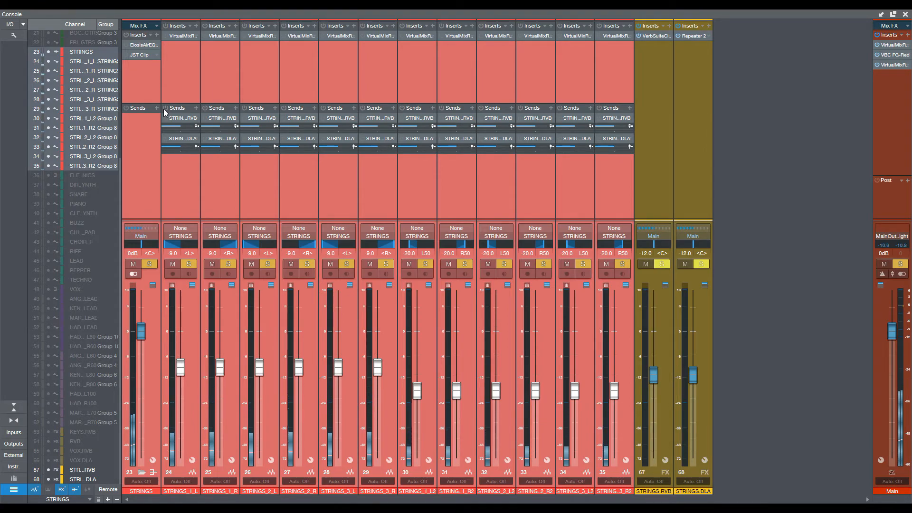
pyautogui.click(126, 34)
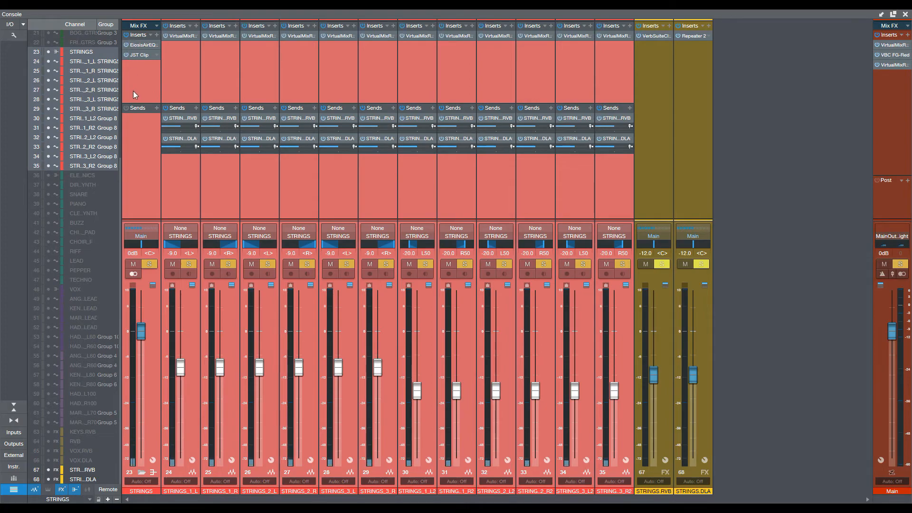
pyautogui.press('space')
pyautogui.click(61, 499)
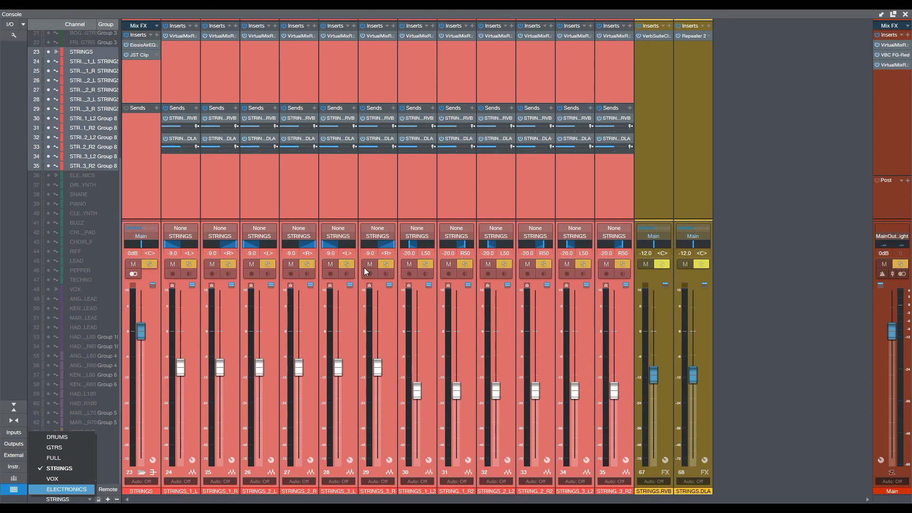
pyautogui.click(749, 193)
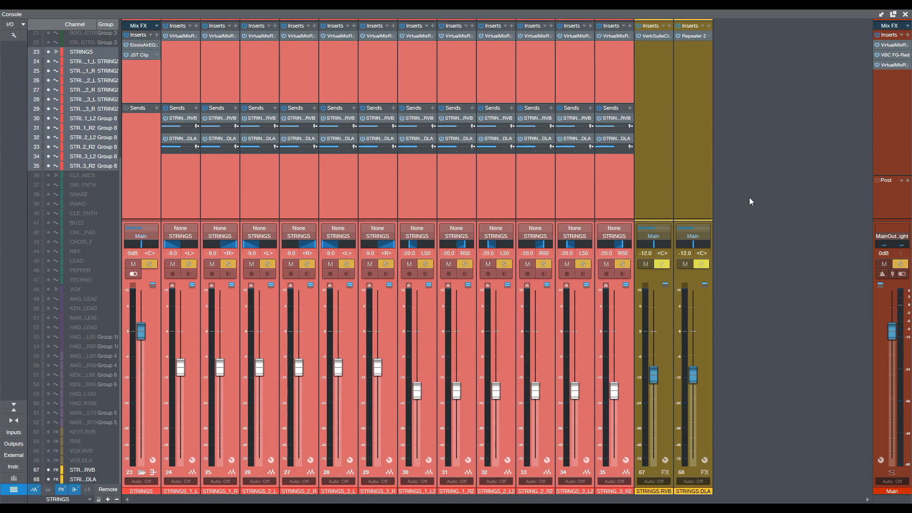